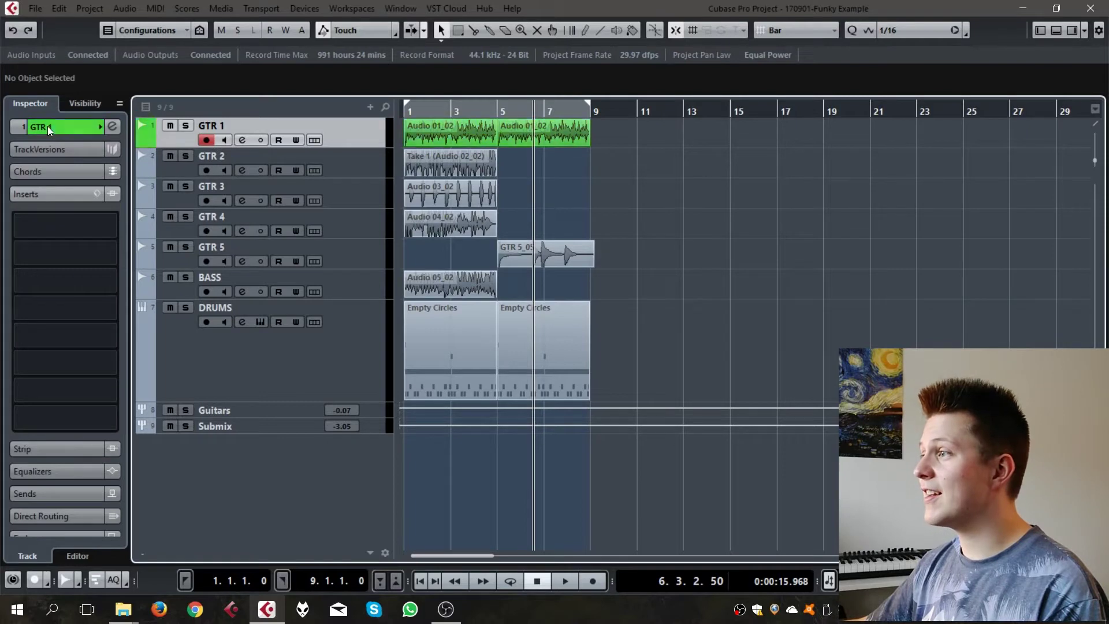
- Colour the five guitar tracks, GTR 1 through GTR 5, orange
scroll(47, 126, down, 1)
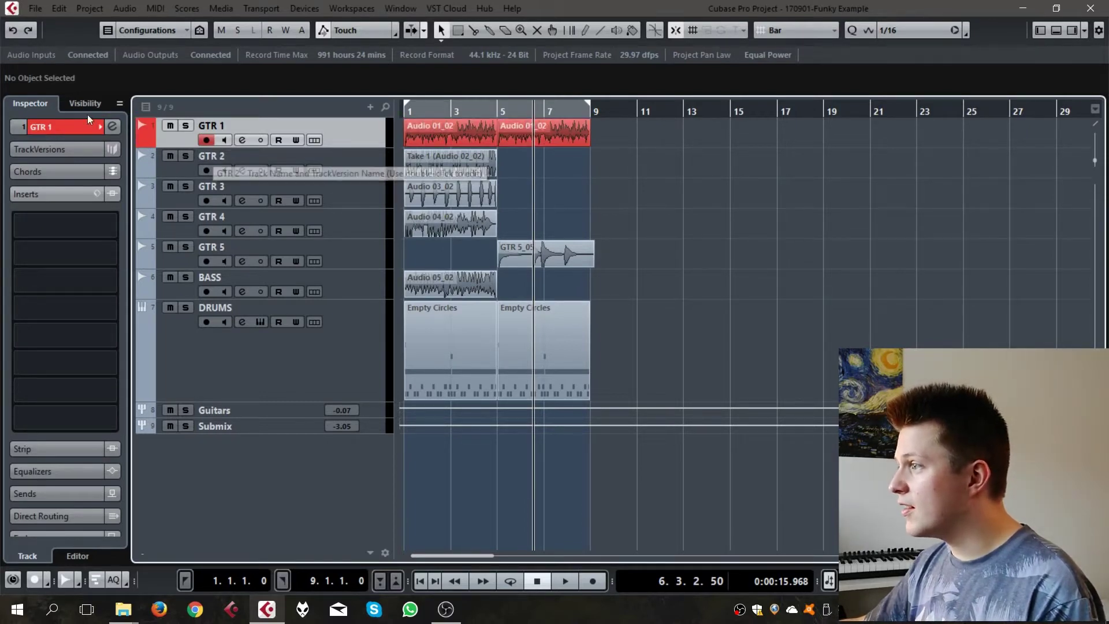
scroll(64, 127, down, 1)
click(206, 156)
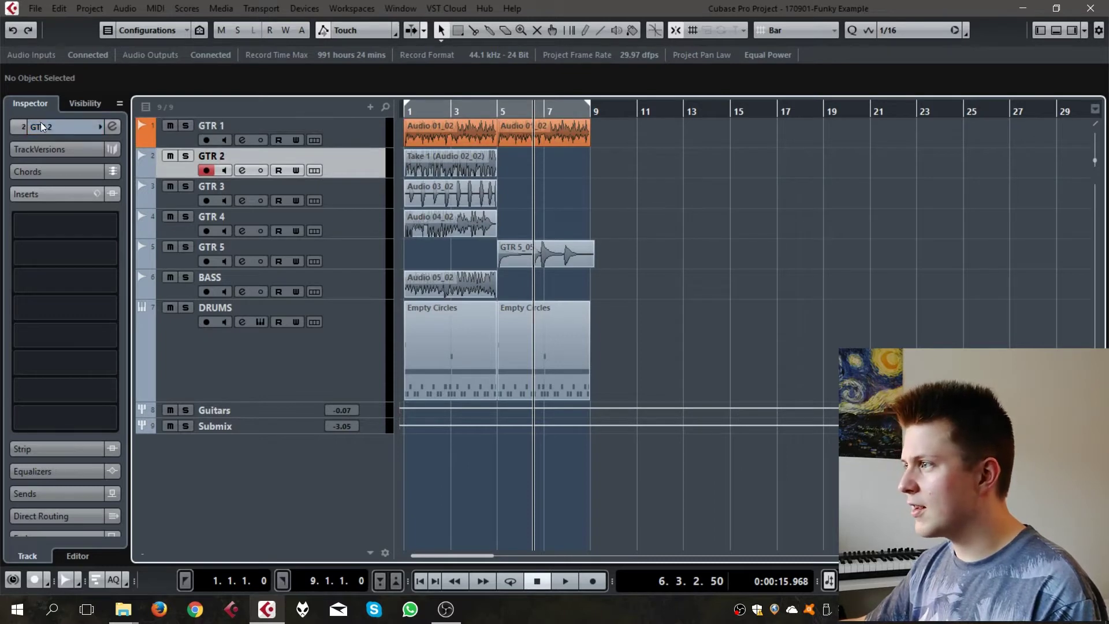
scroll(39, 126, down, 2)
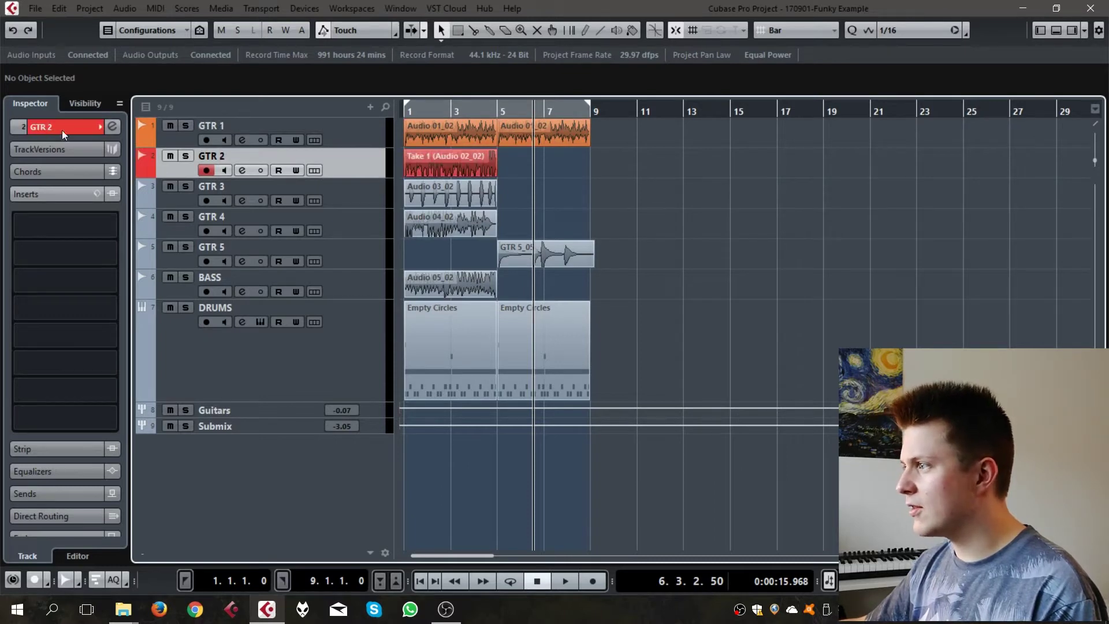
click(213, 189)
scroll(57, 125, down, 2)
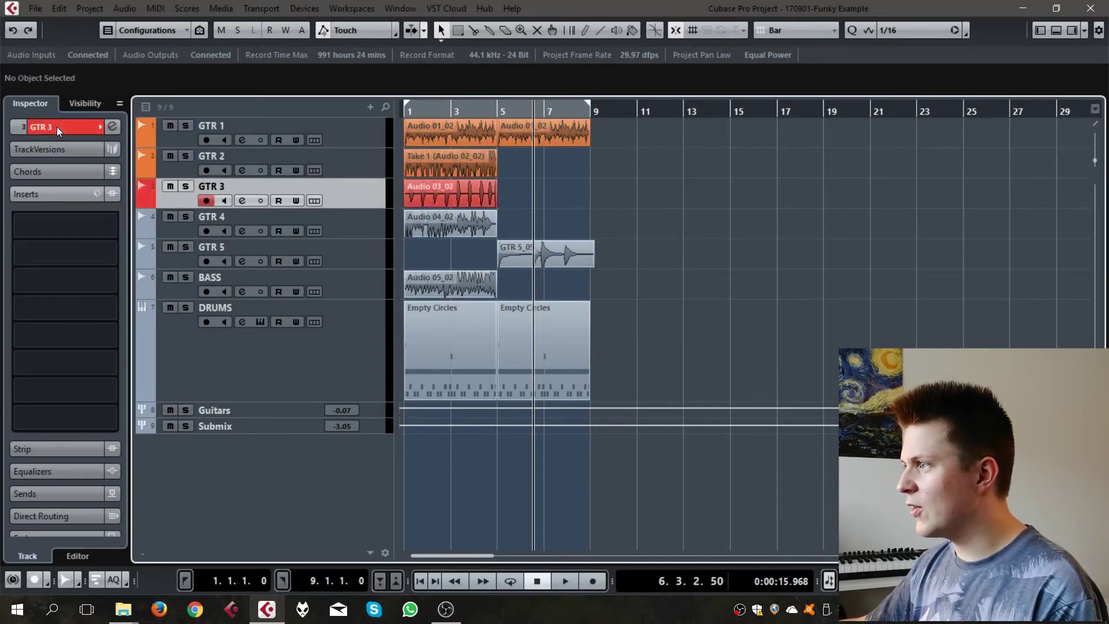
click(202, 214)
scroll(41, 123, down, 4)
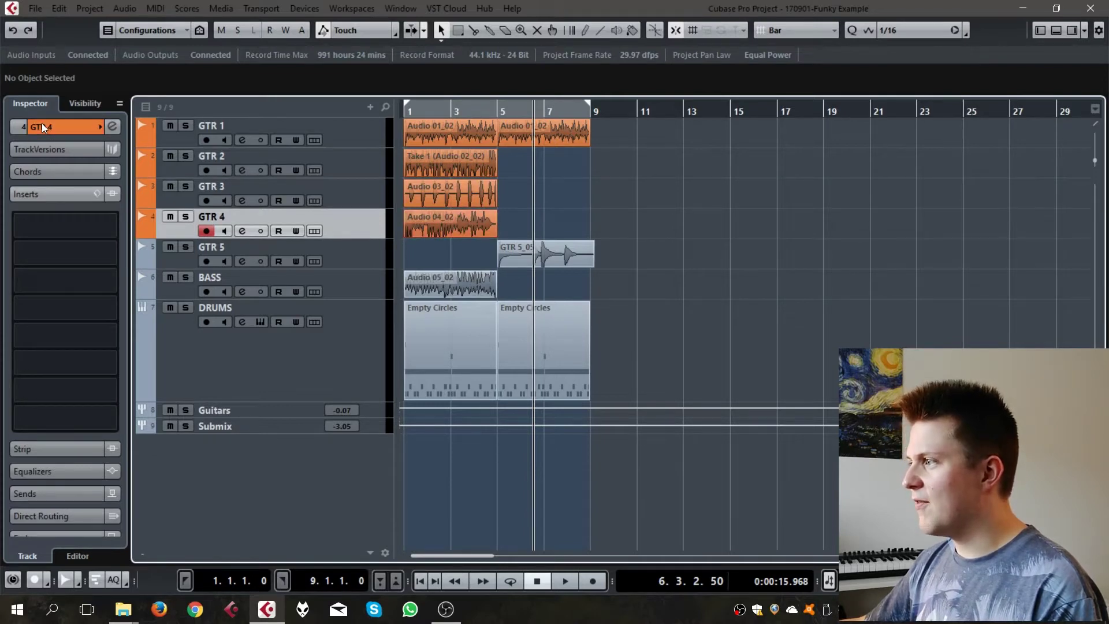
click(206, 254)
scroll(71, 130, down, 2)
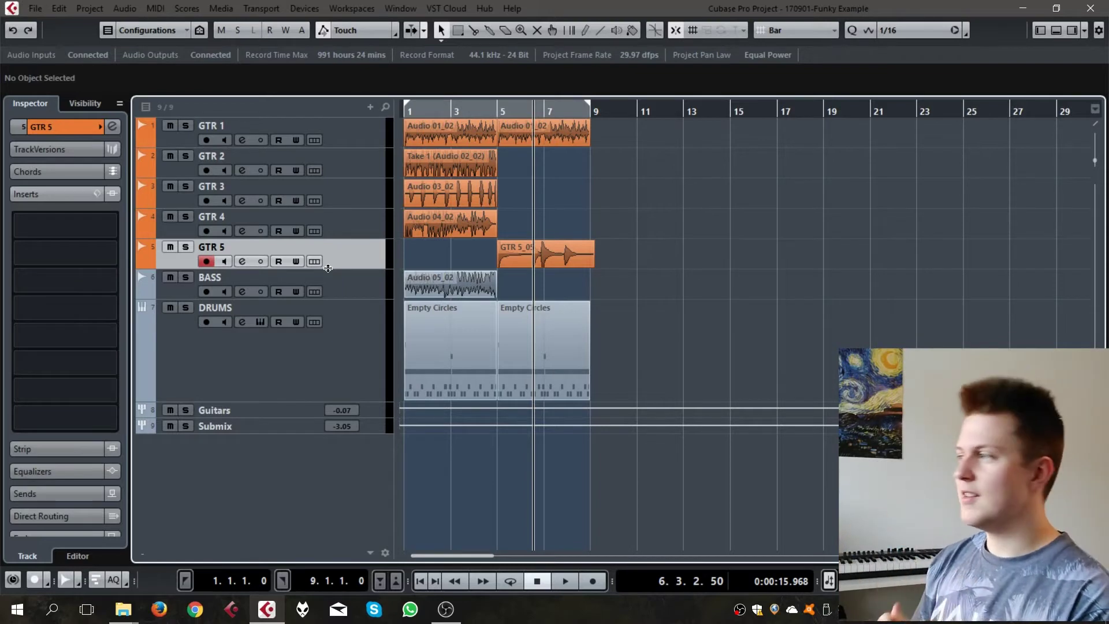
- Colour the BASS track green and the DRUMS track blue
click(227, 279)
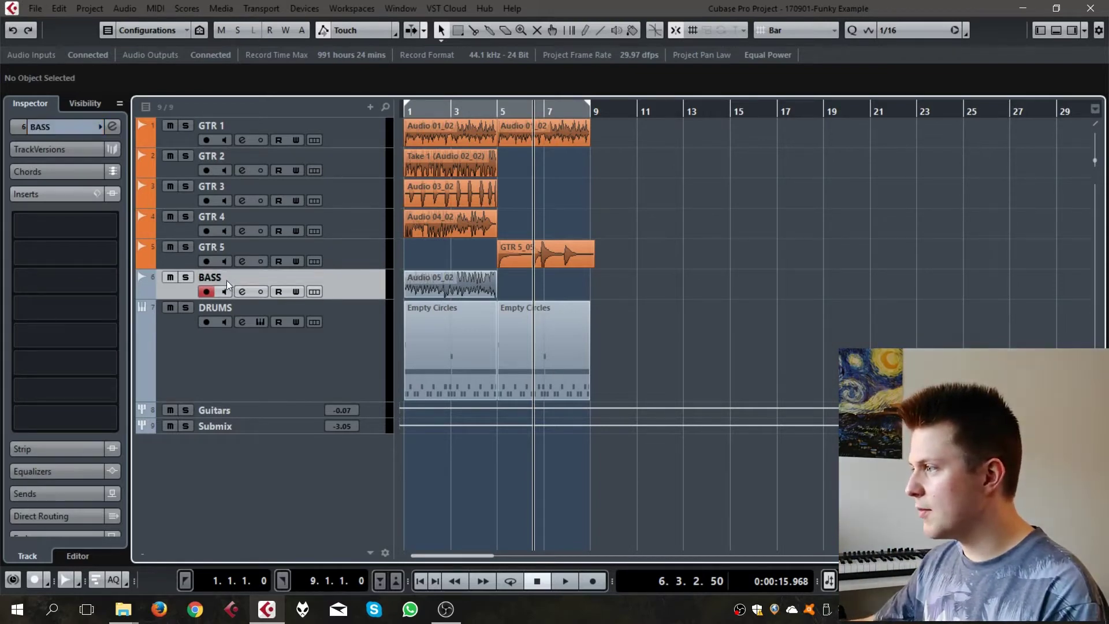
scroll(54, 126, down, 5)
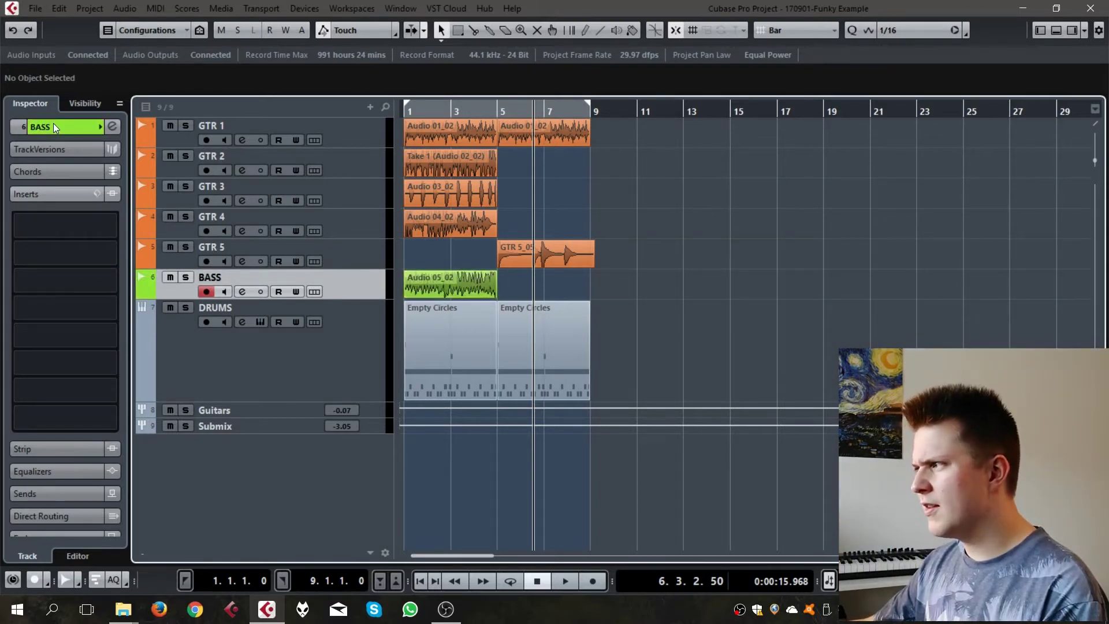
click(247, 310)
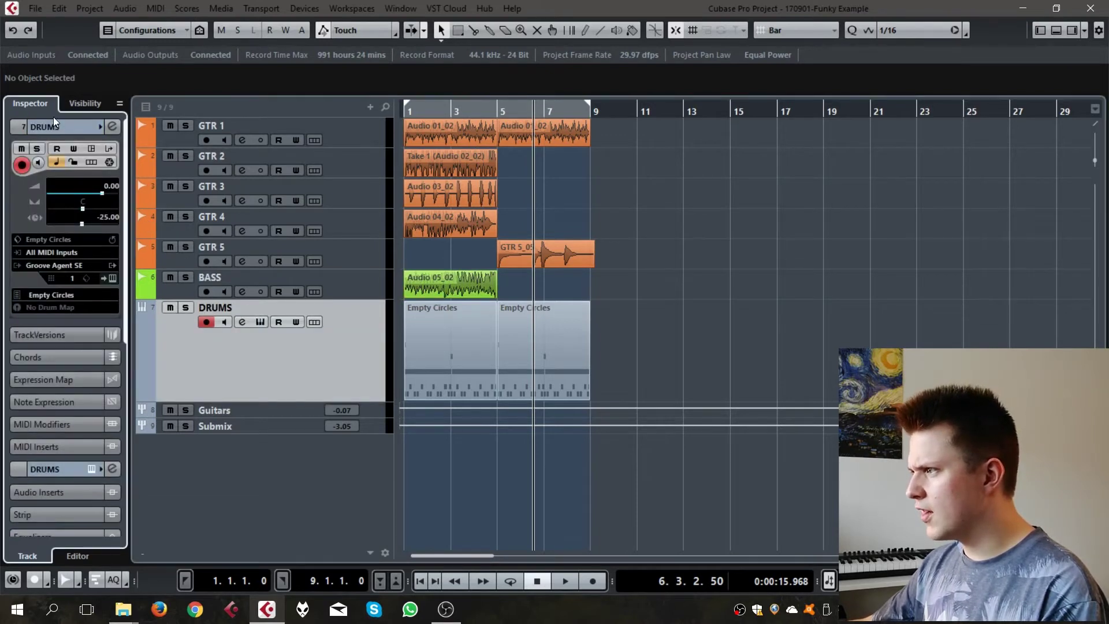
scroll(53, 124, down, 3)
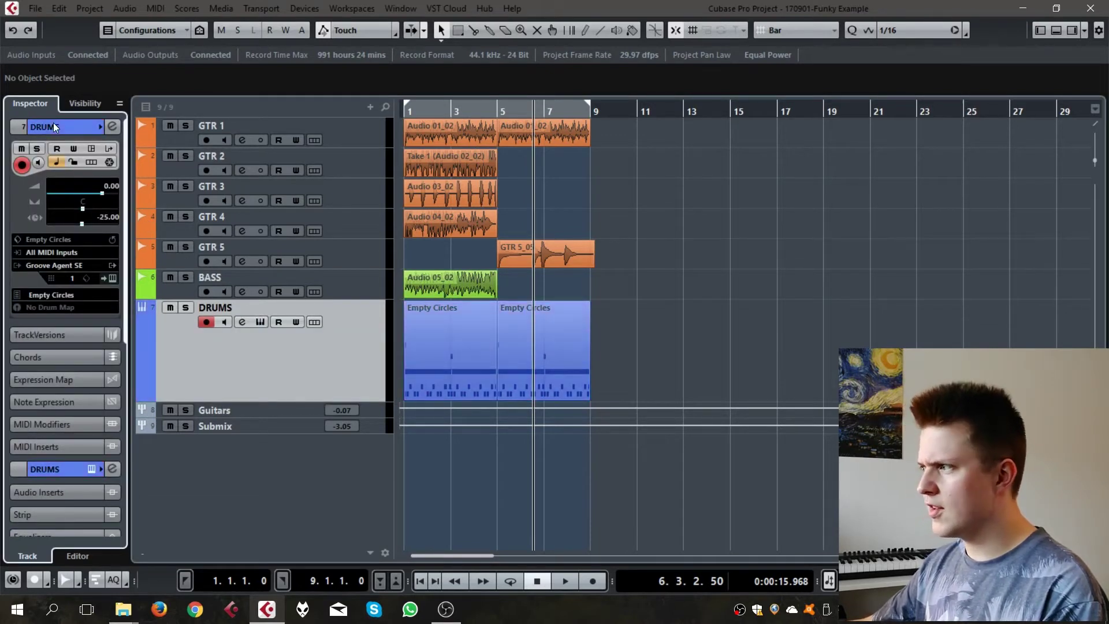
- Show the basic track settings of GTR 1 and lower its volume to about -1.92 dB
click(287, 119)
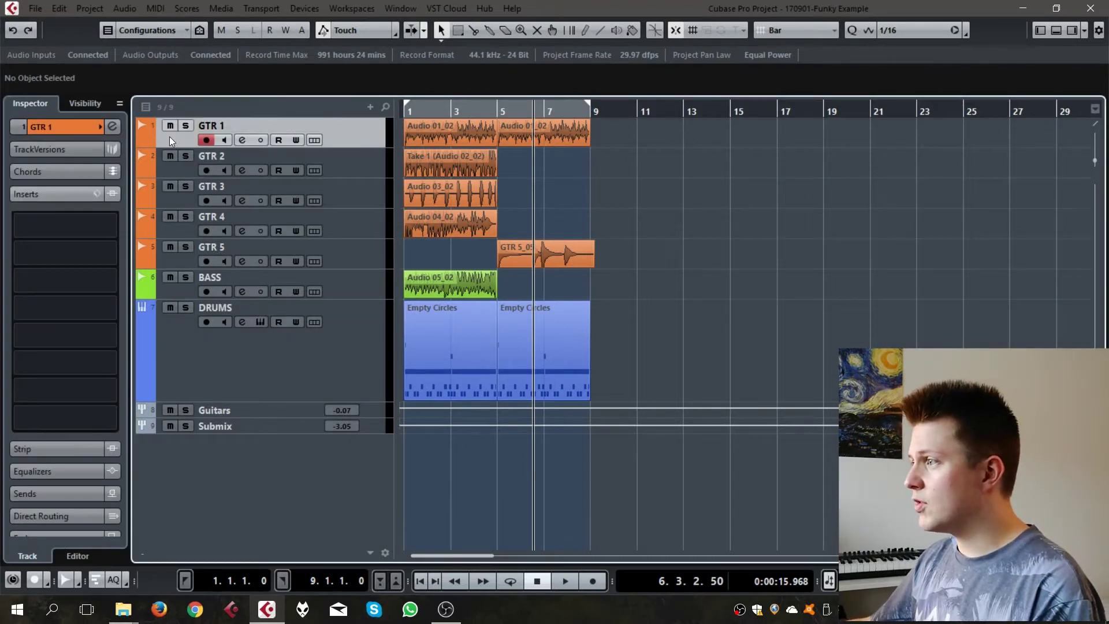
click(64, 124)
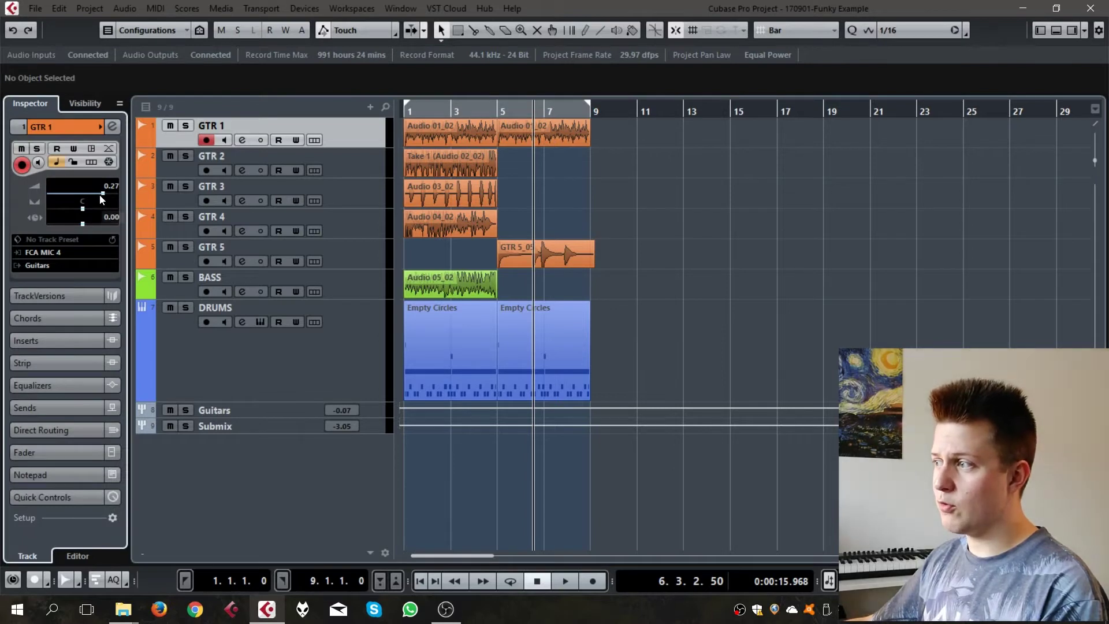
mouse_move(104, 196)
mouse_down()
mouse_move(73, 195)
mouse_move(104, 196)
mouse_up()
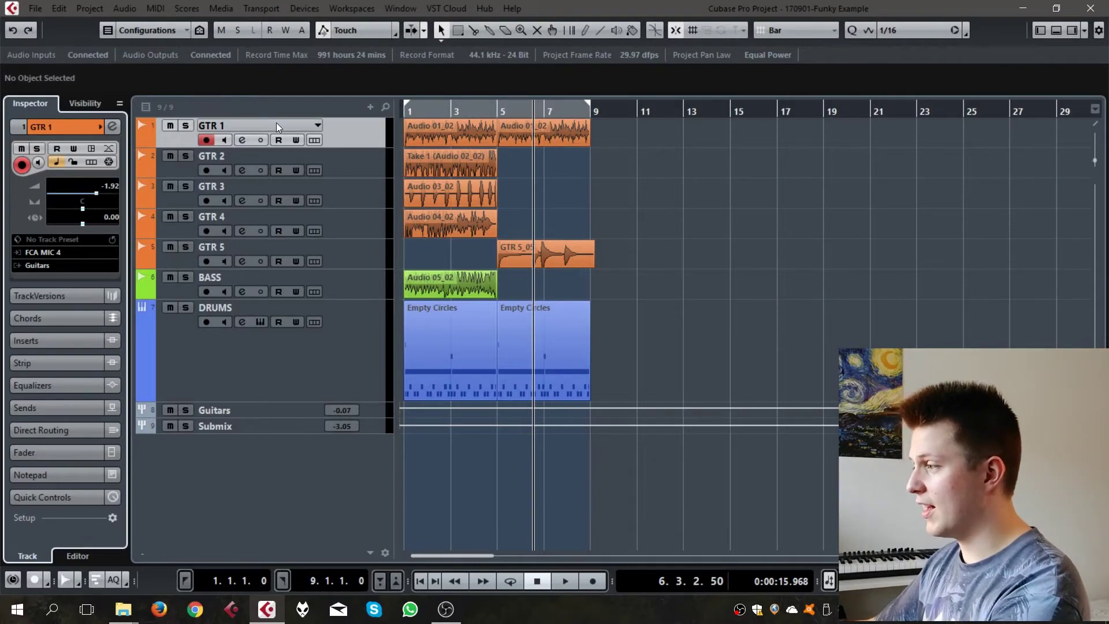
- Adjust GTR 1's channel fader in the MixConsole to about -0.07 dB and return to the project window
key(F3)
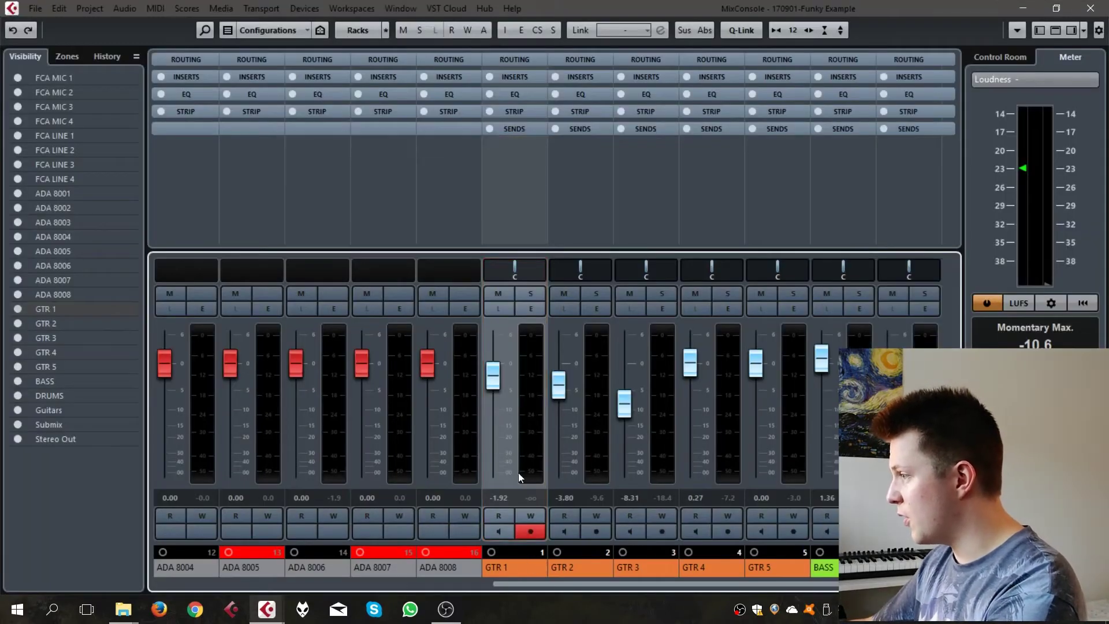
drag(495, 372, 498, 445)
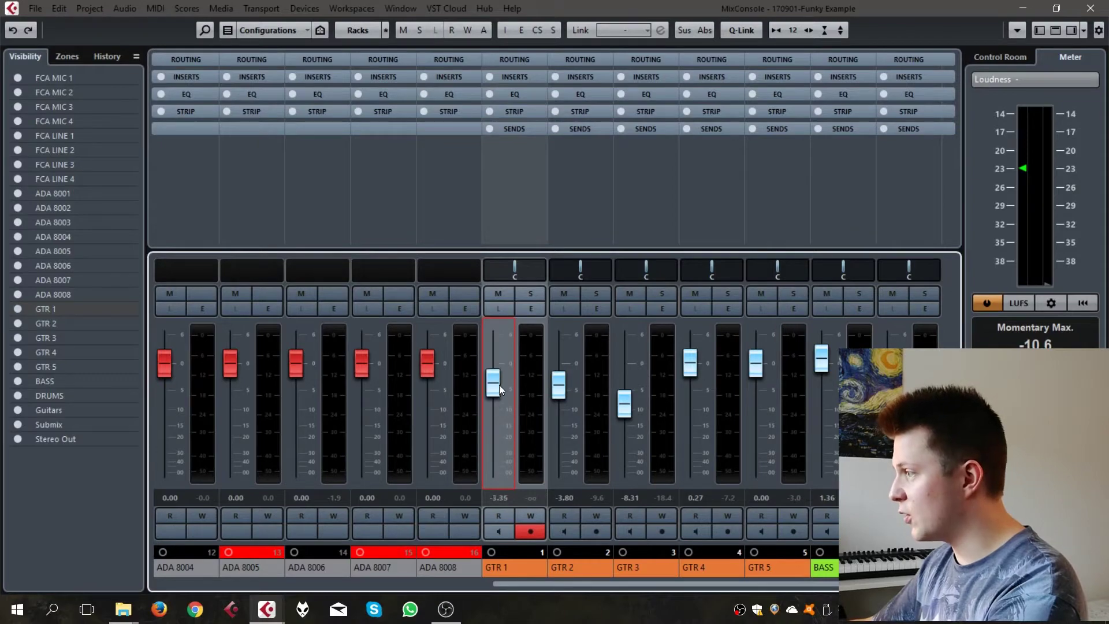
key(F3)
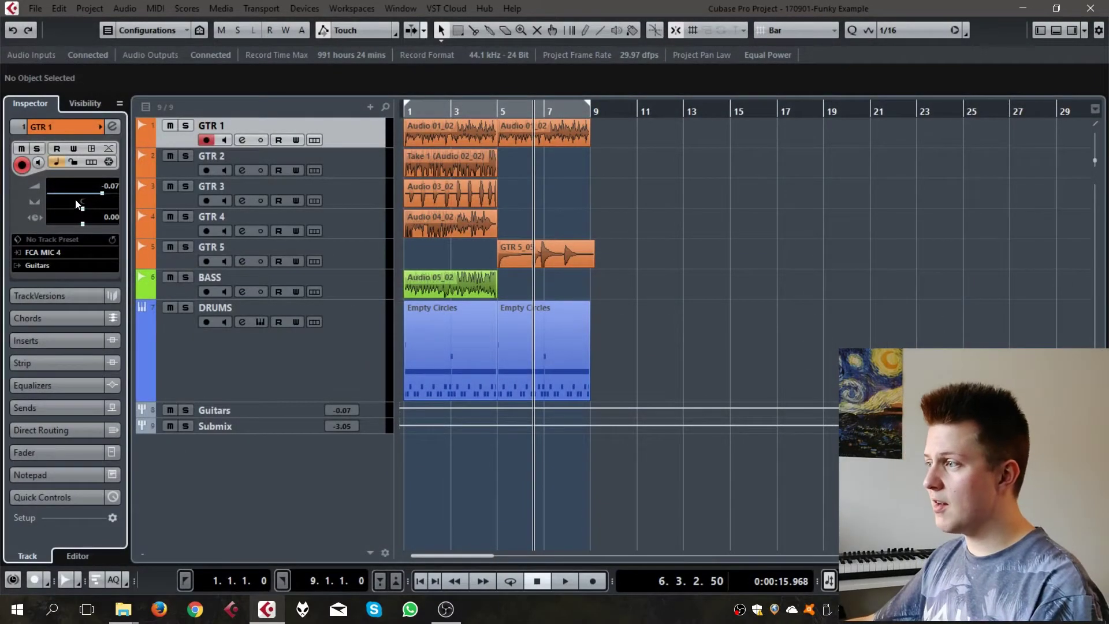
- Try GTR 1's pan, mute and solo controls, returning the pan to centre and switching mute and solo off again
mouse_move(83, 213)
mouse_down()
mouse_move(50, 209)
mouse_move(120, 203)
mouse_move(83, 214)
mouse_up()
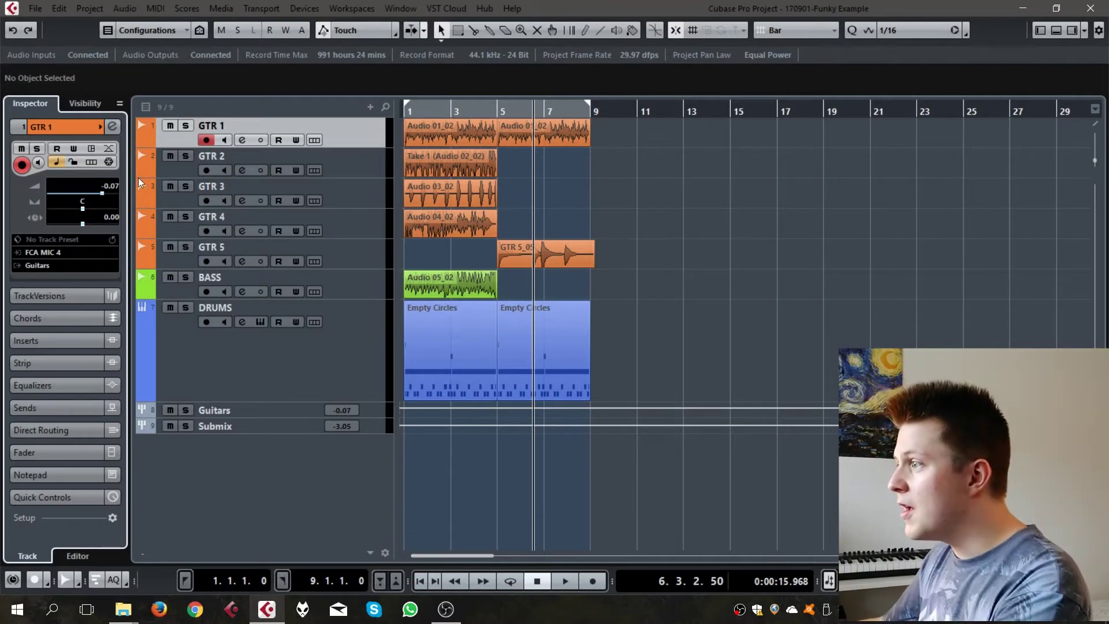
click(21, 148)
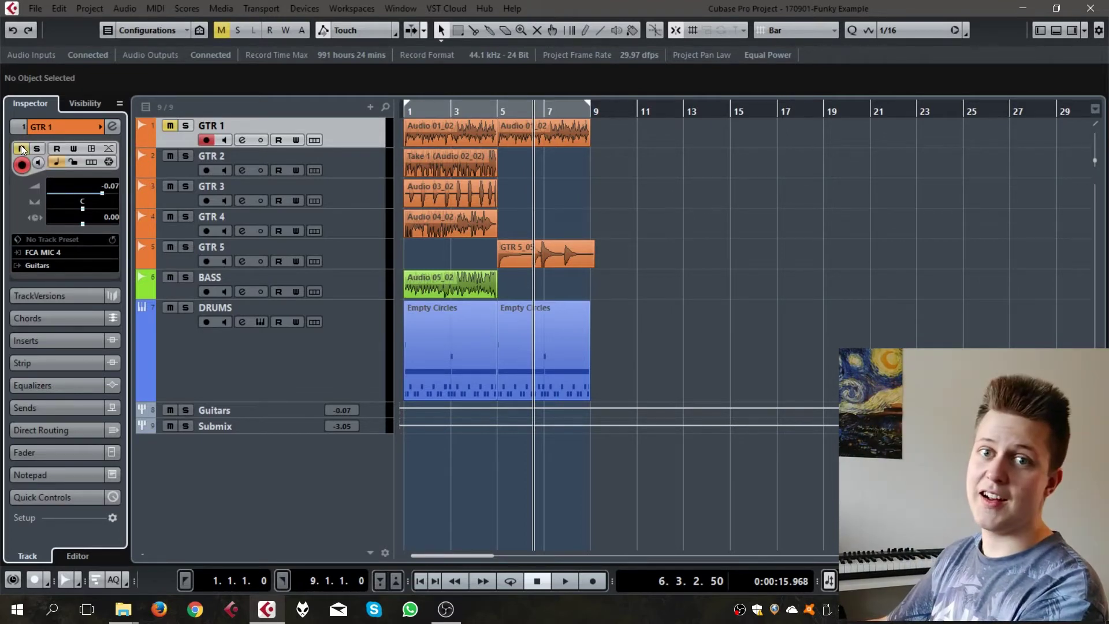
click(22, 150)
click(37, 150)
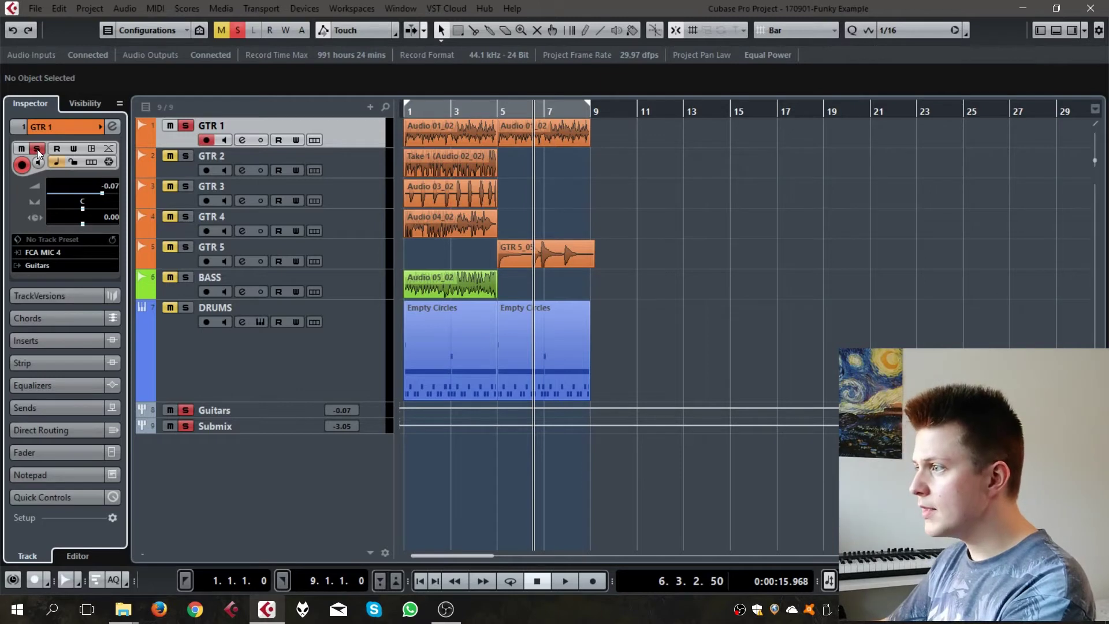
click(37, 149)
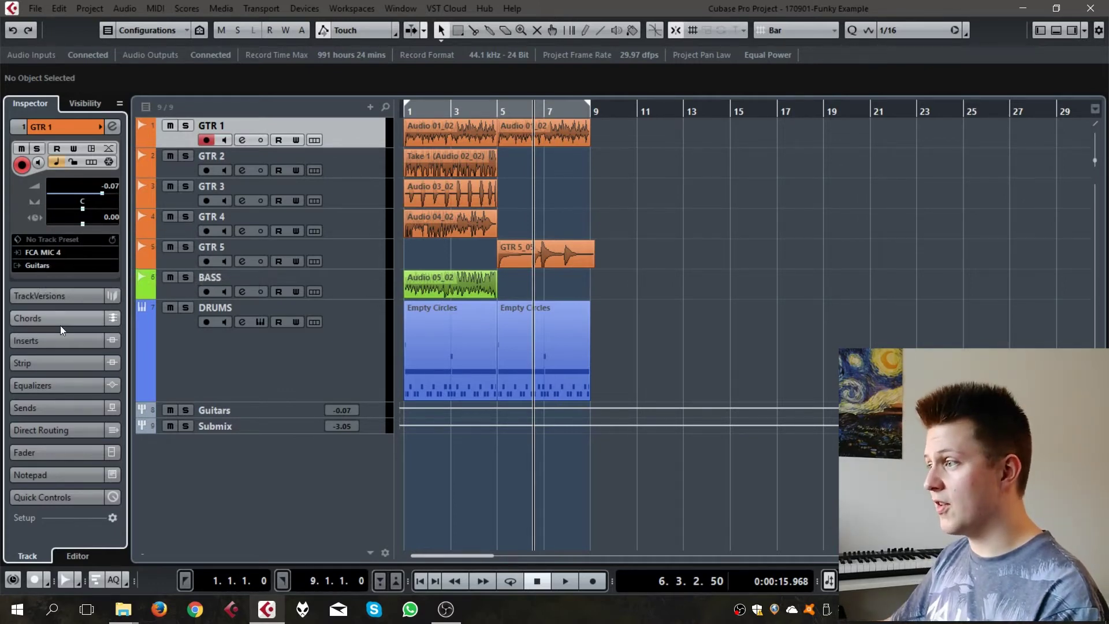
- Show GTR 1's insert slots and play the track soloed in a cycle from bar 5 to bar 9
click(41, 337)
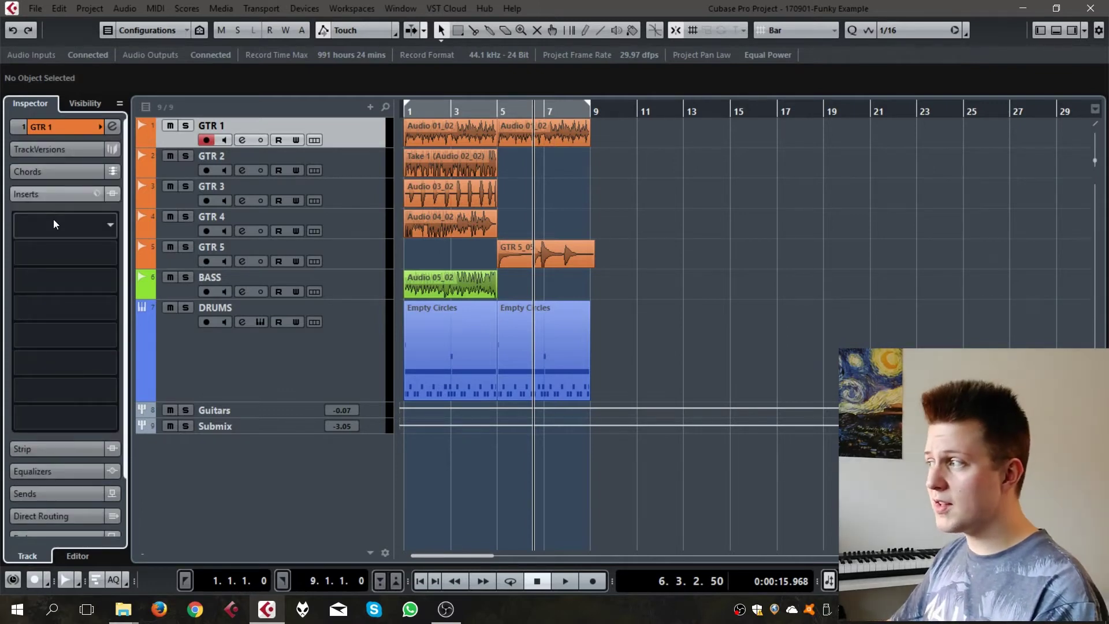
click(500, 110)
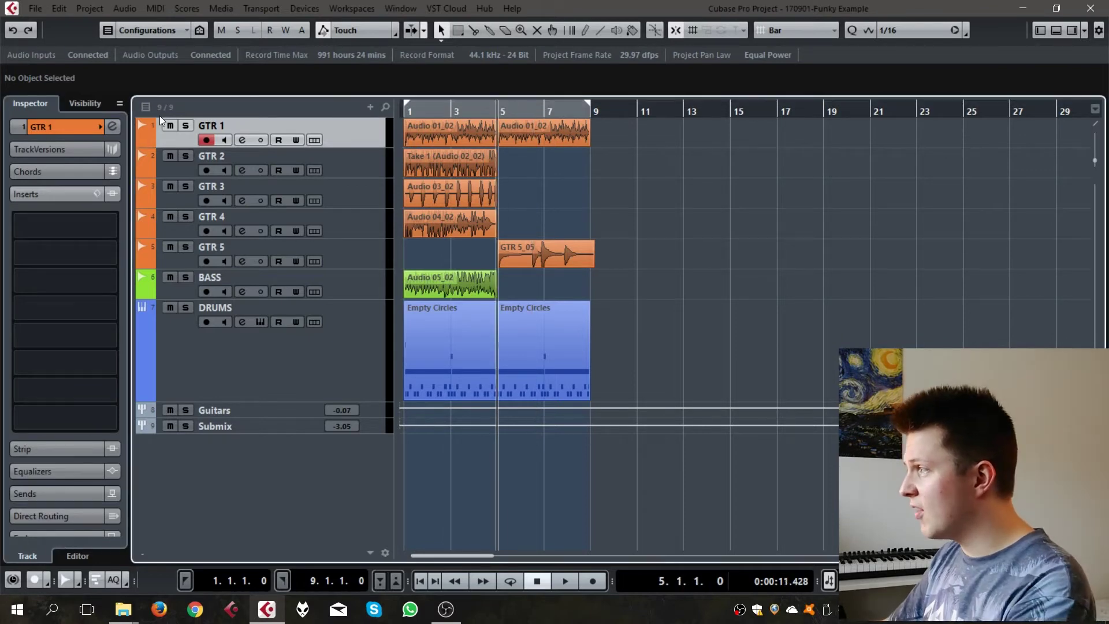
drag(415, 101, 504, 106)
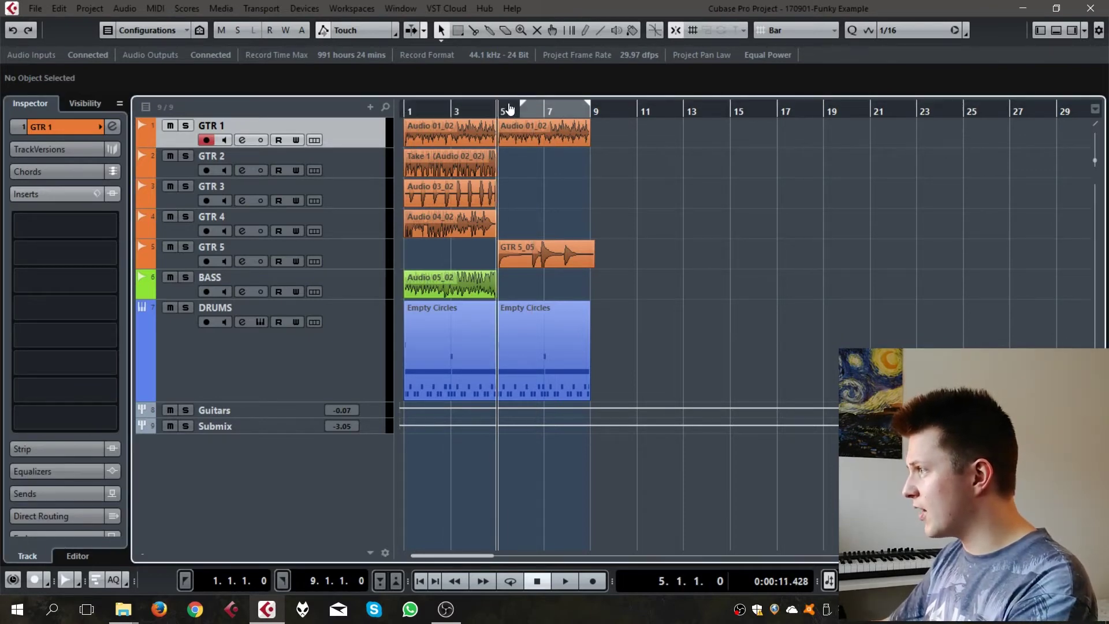
click(505, 107)
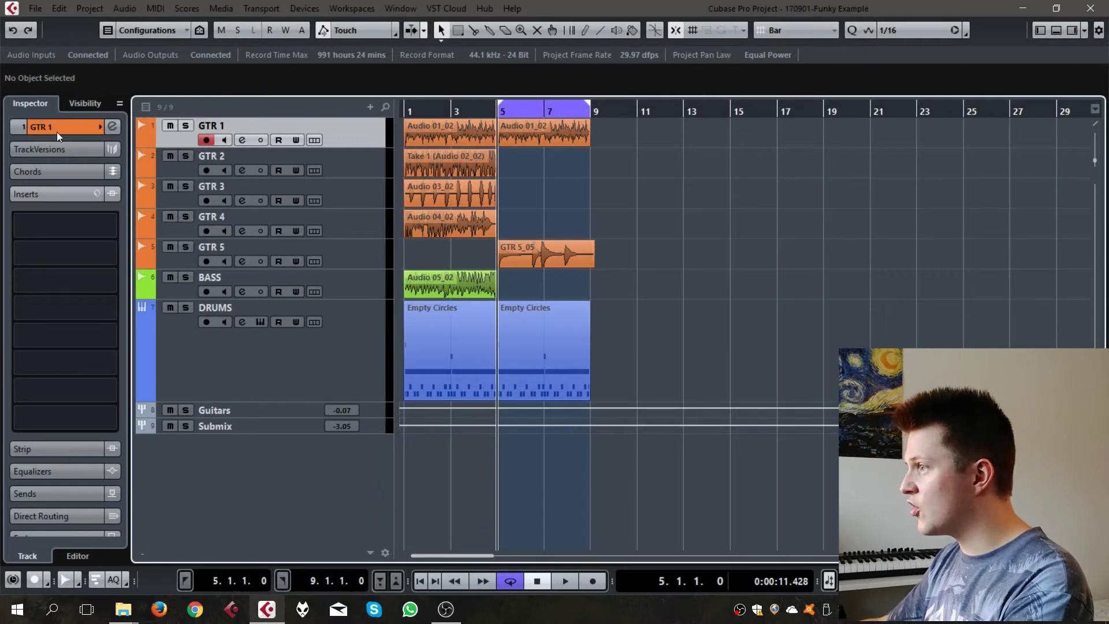
click(185, 126)
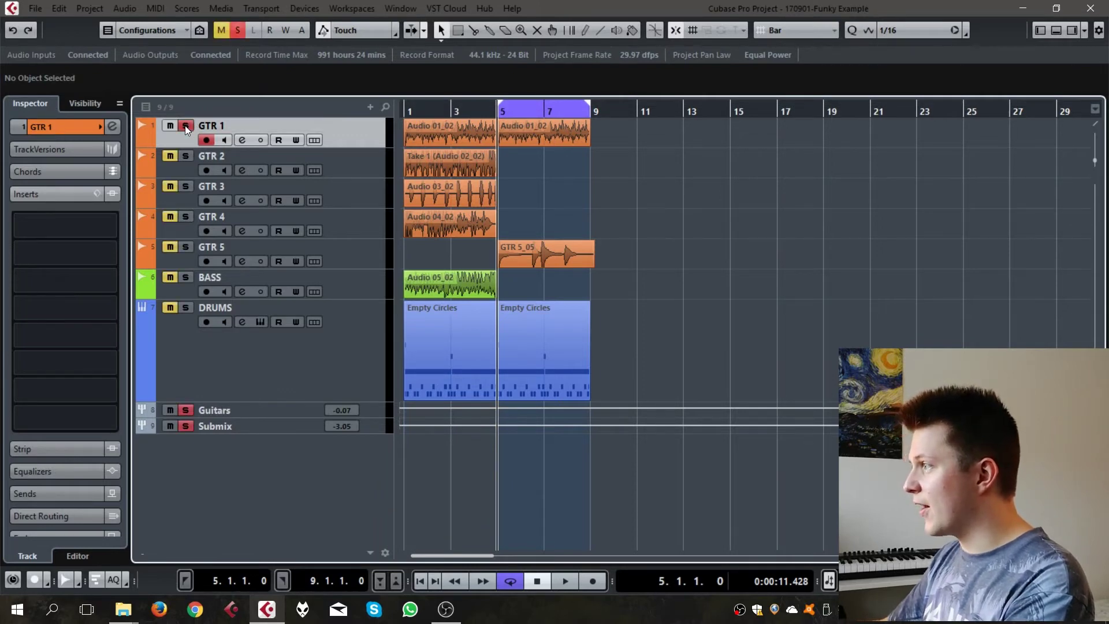
key(space)
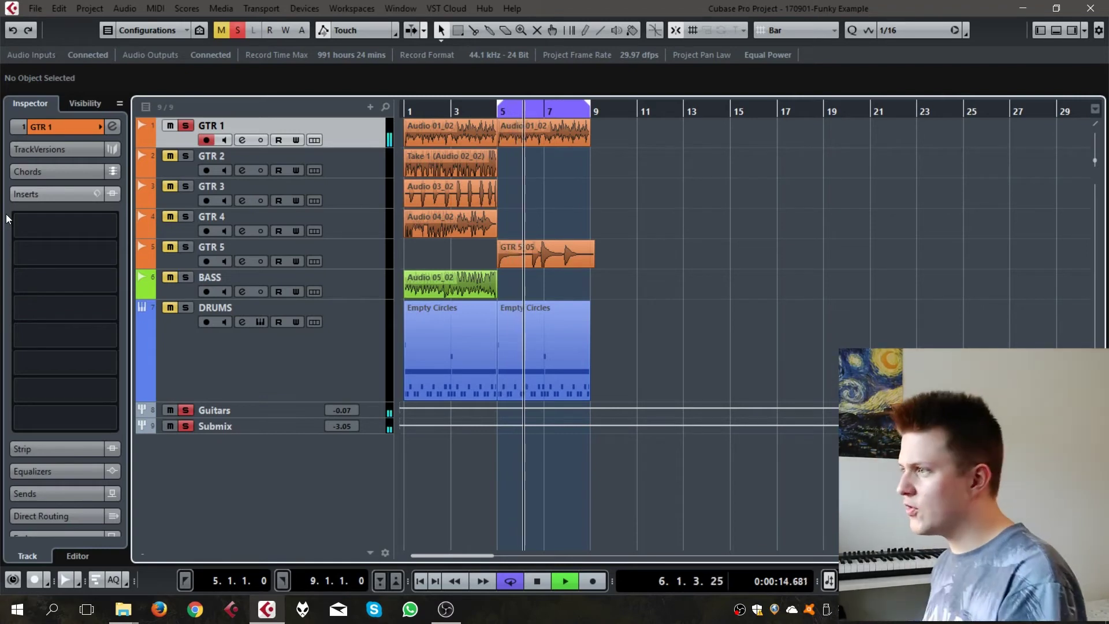
- Load the Flanger modulation effect into GTR 1's first insert slot and close its plug-in window
click(38, 227)
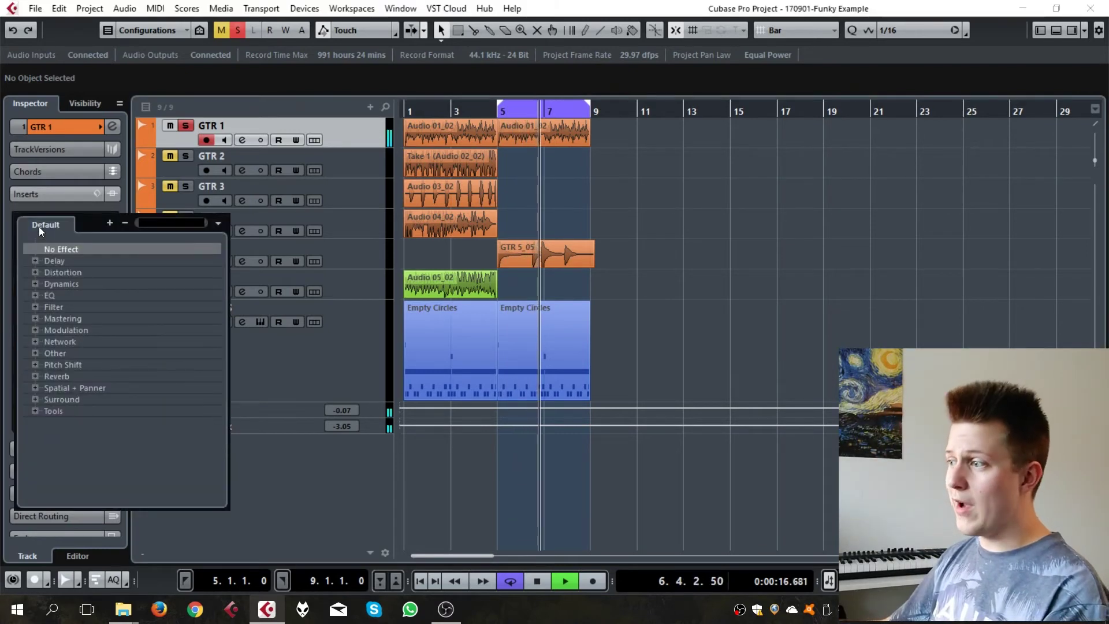
click(35, 330)
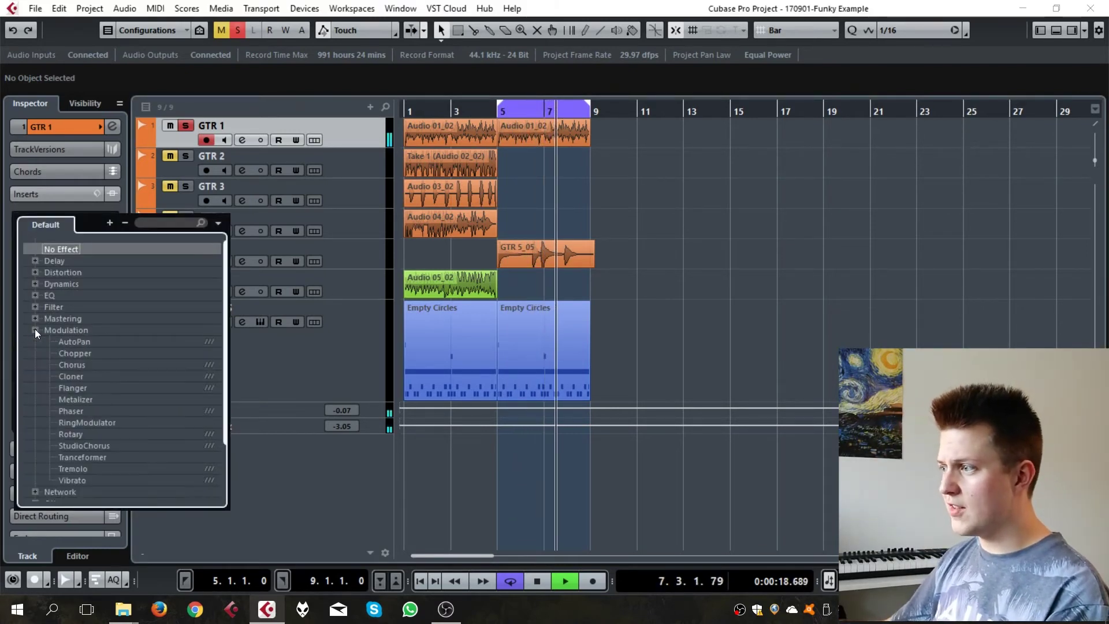
click(77, 387)
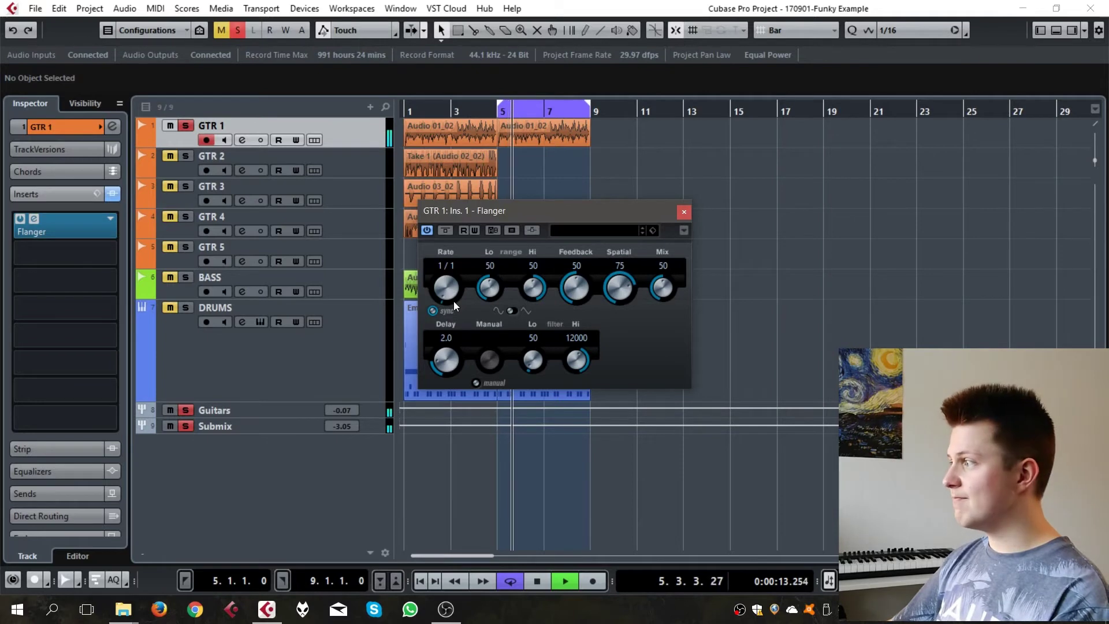
click(684, 213)
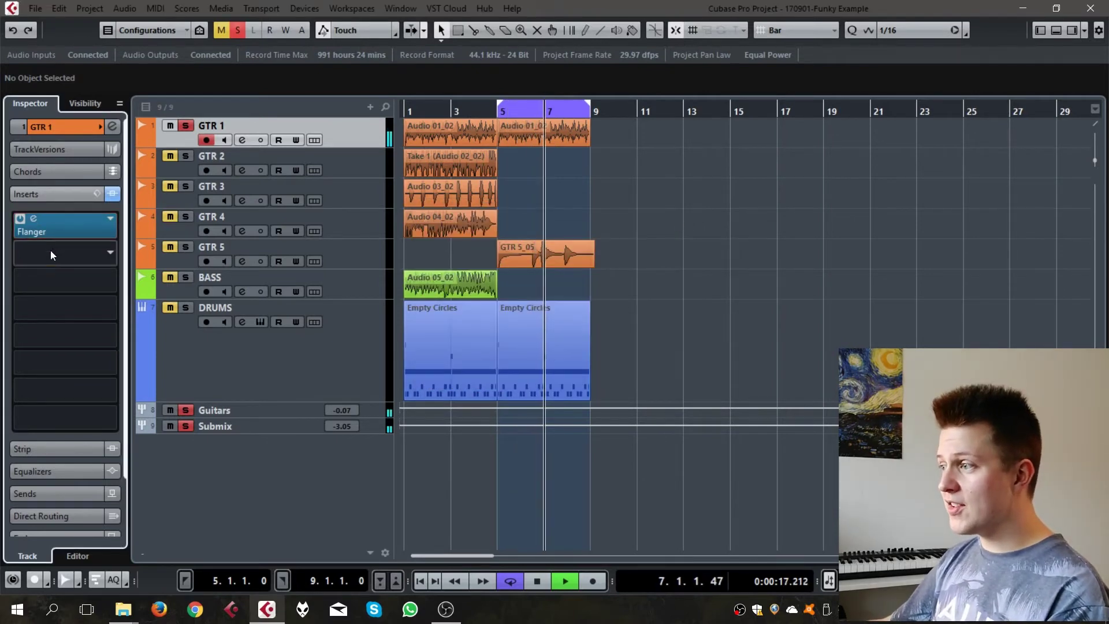
- Load MonoDelay into GTR 1's second insert slot and close its plug-in window
click(50, 250)
click(36, 288)
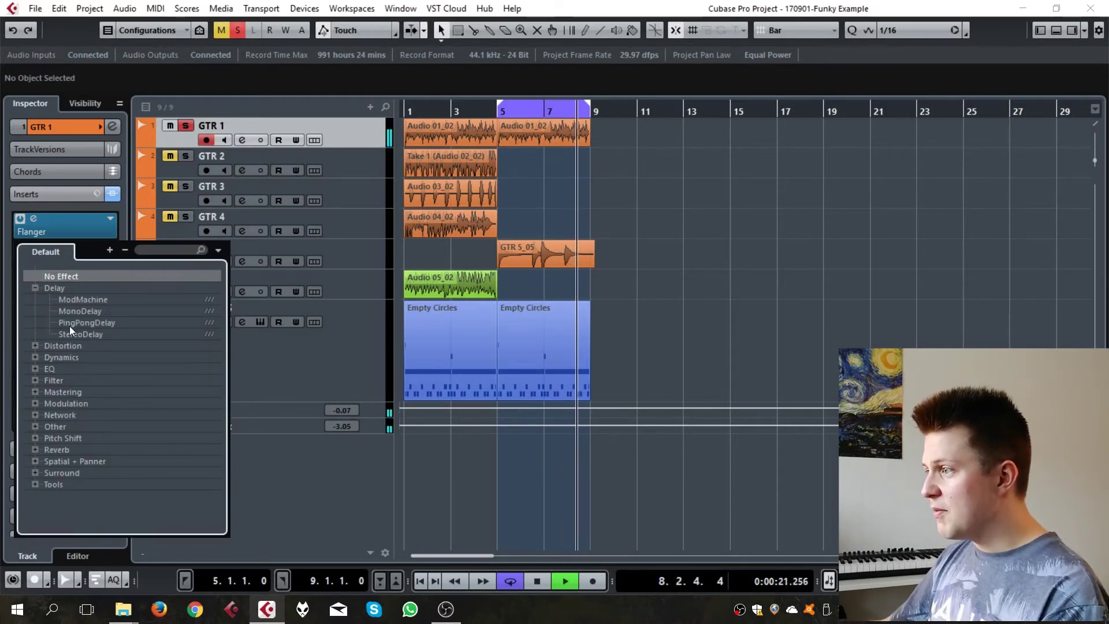
click(76, 310)
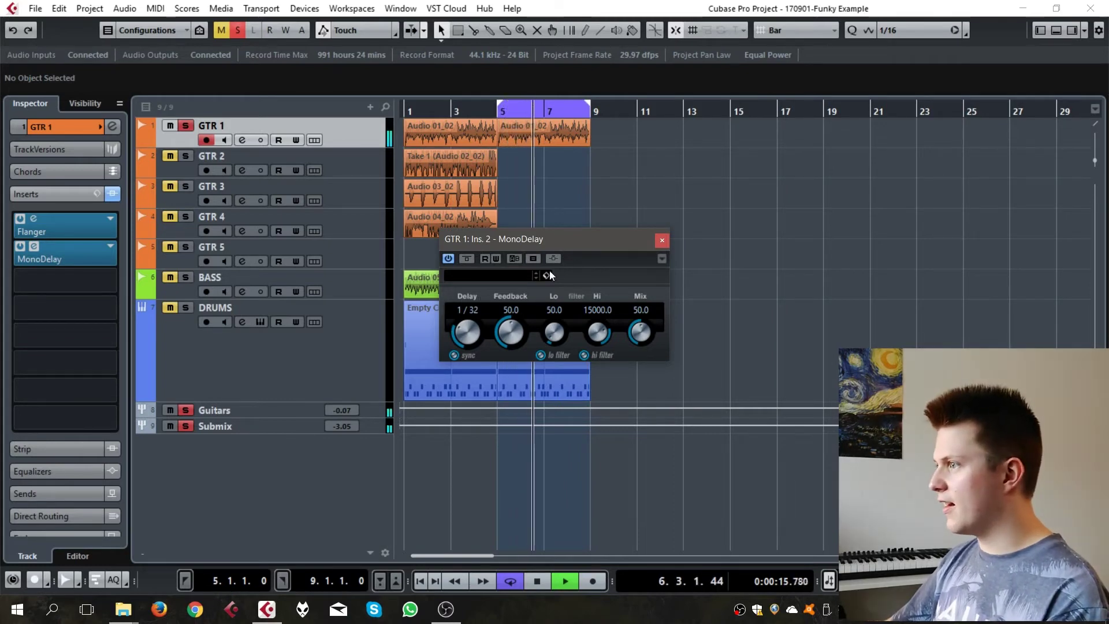
click(662, 239)
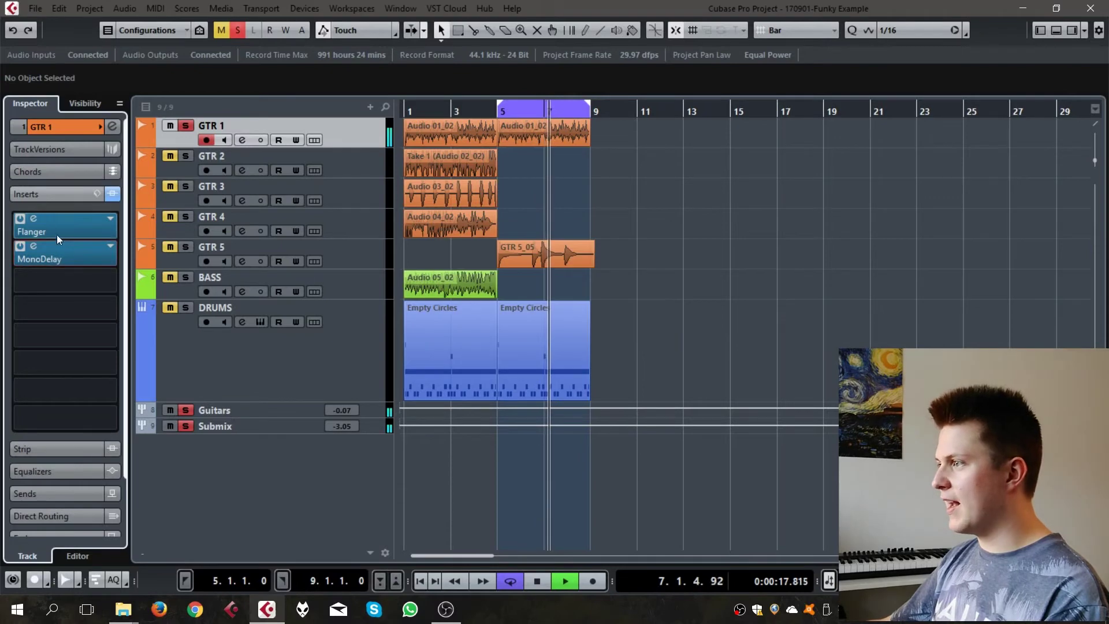
- Remove the MonoDelay effect from GTR 1's second insert slot
click(106, 247)
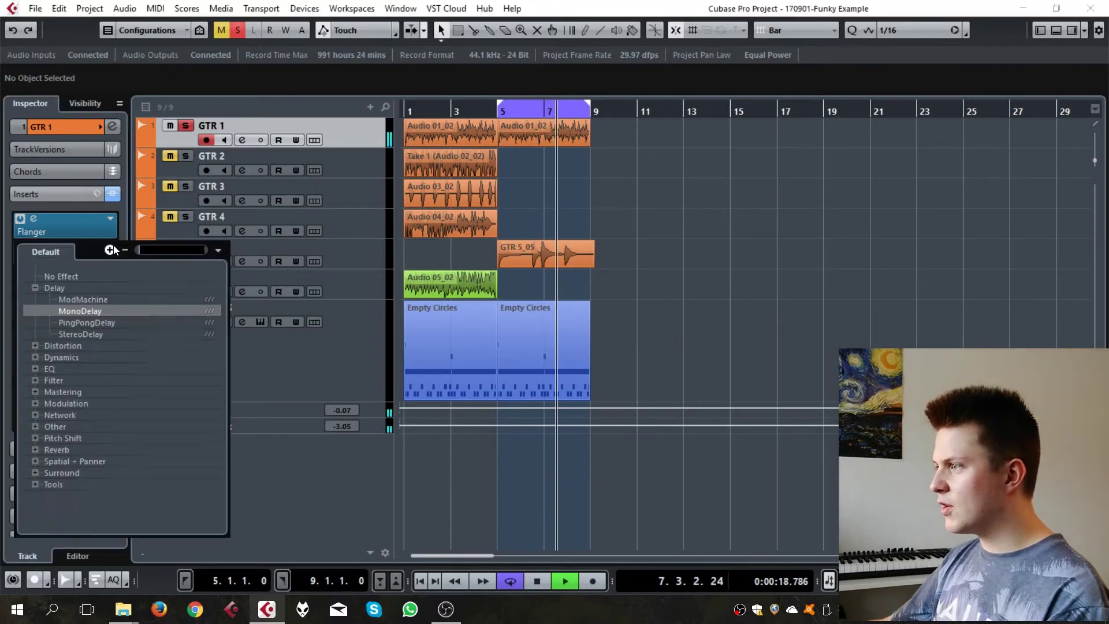
click(68, 276)
click(528, 328)
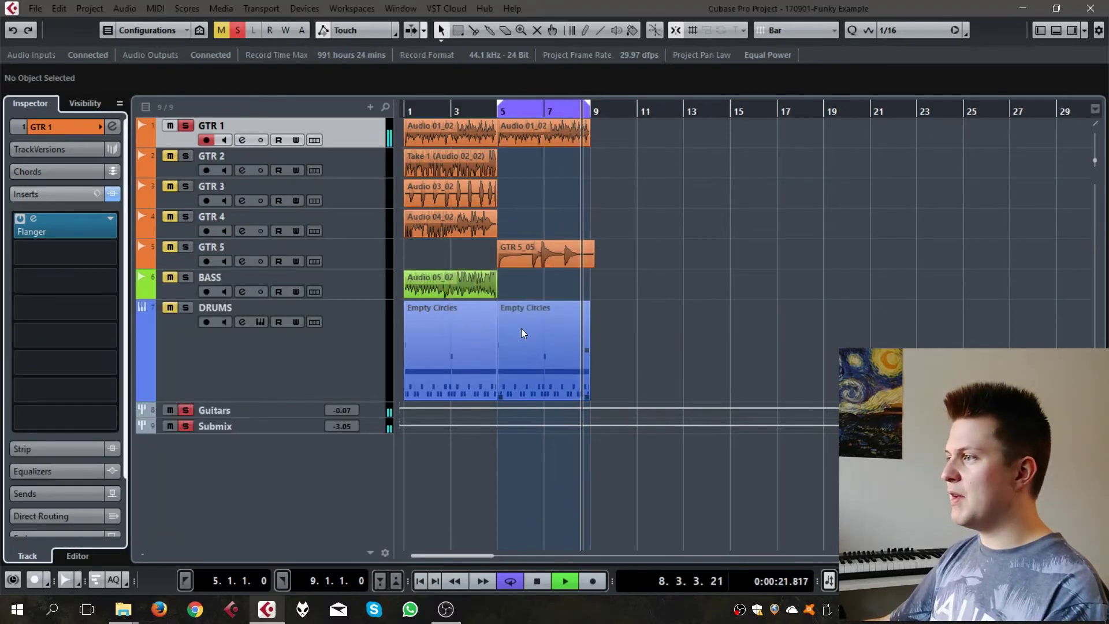
- Stop playback and show GTR 1's send slots in place of its inserts
key(space)
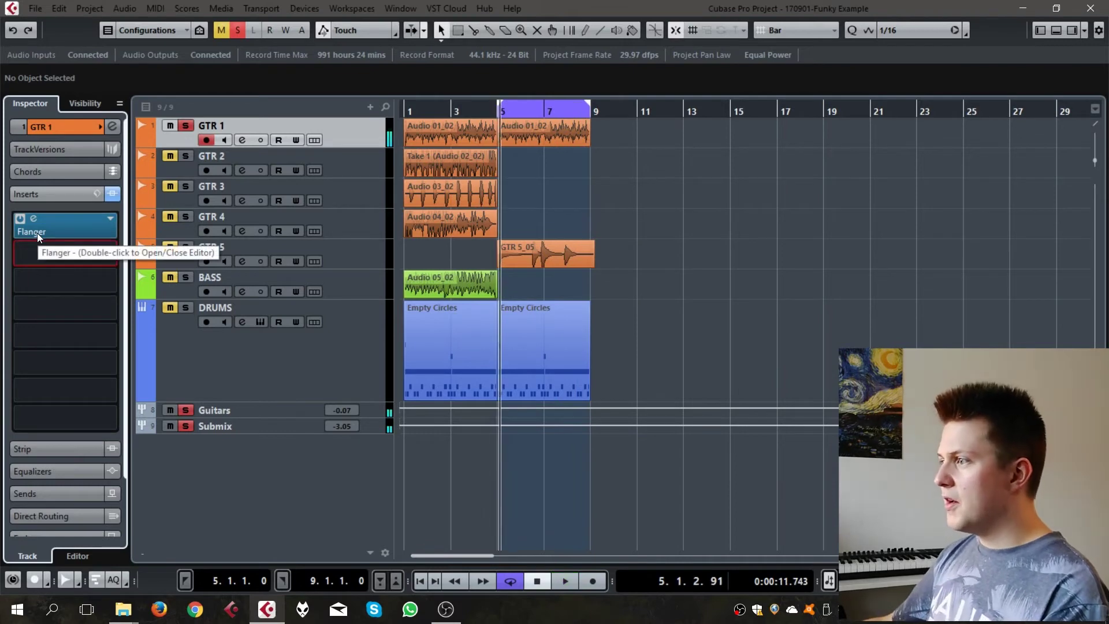
click(40, 197)
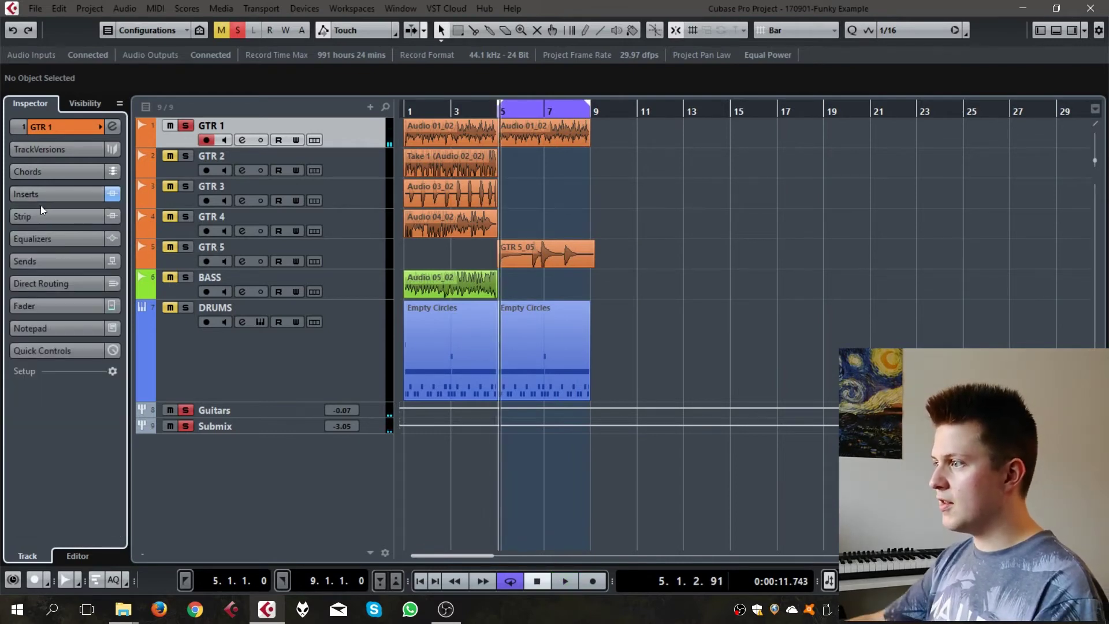
click(52, 260)
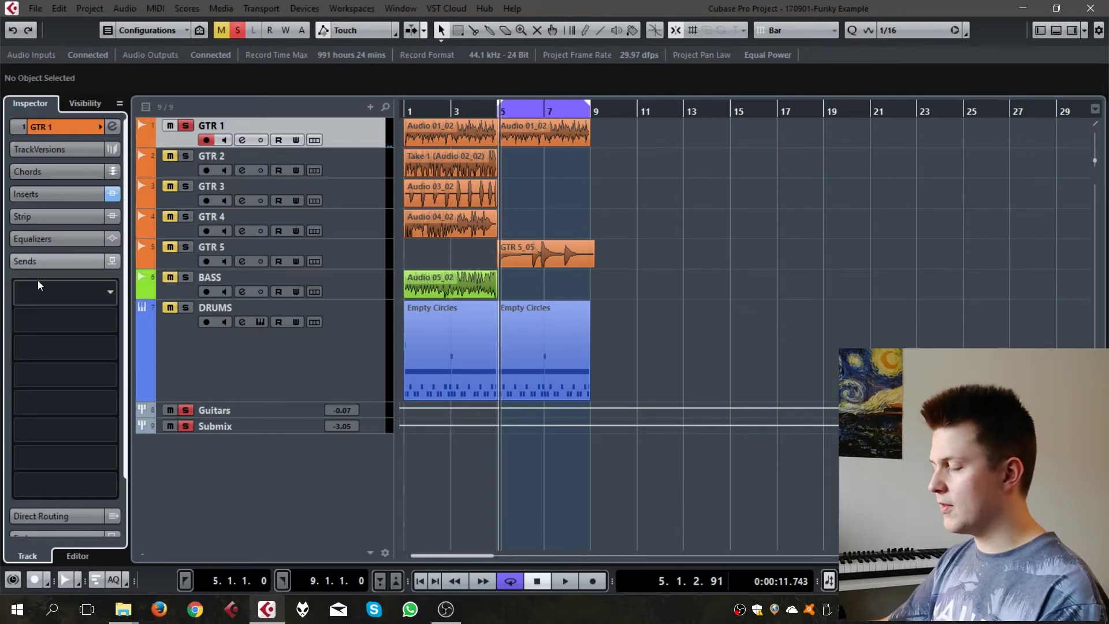
- Add a stereo FX channel track named Kaiku with the REVelation reverb as its effect
right_click(248, 448)
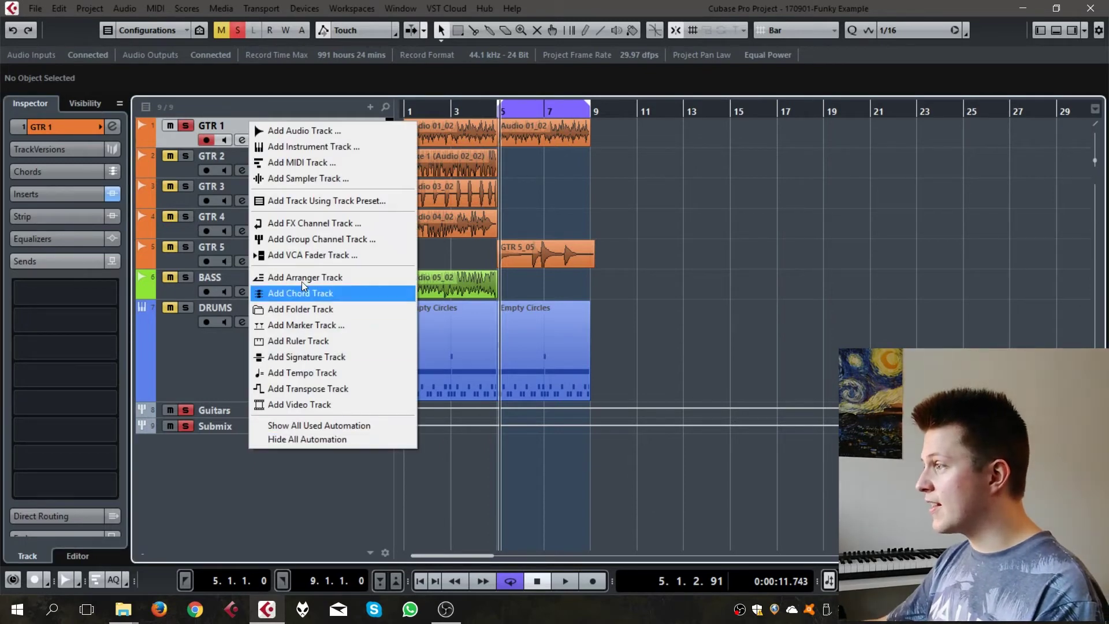
click(315, 223)
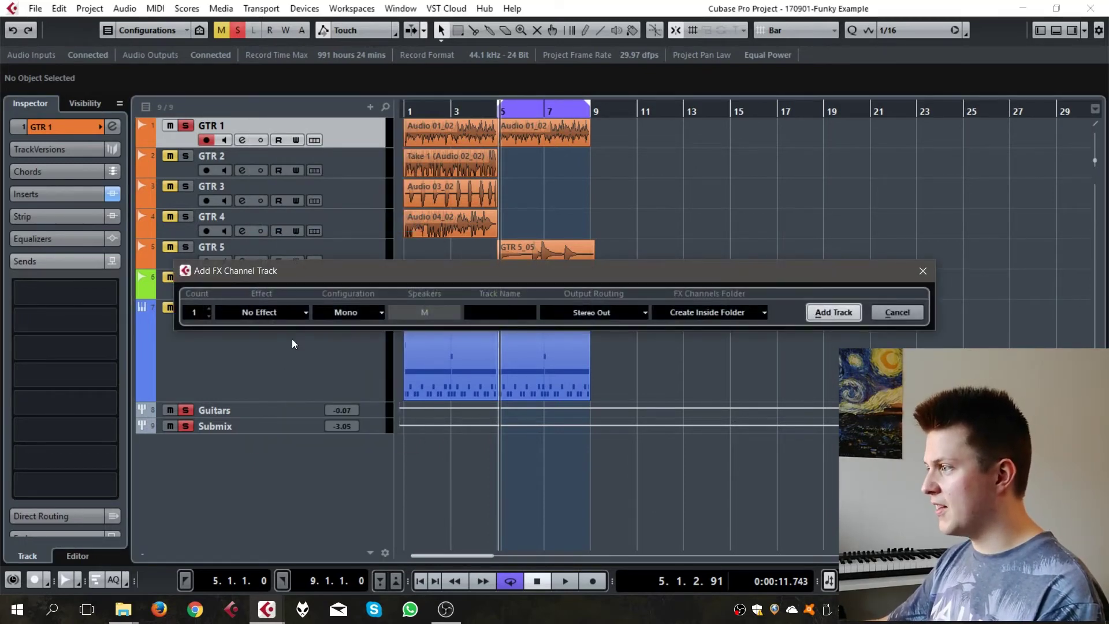
click(327, 314)
click(343, 338)
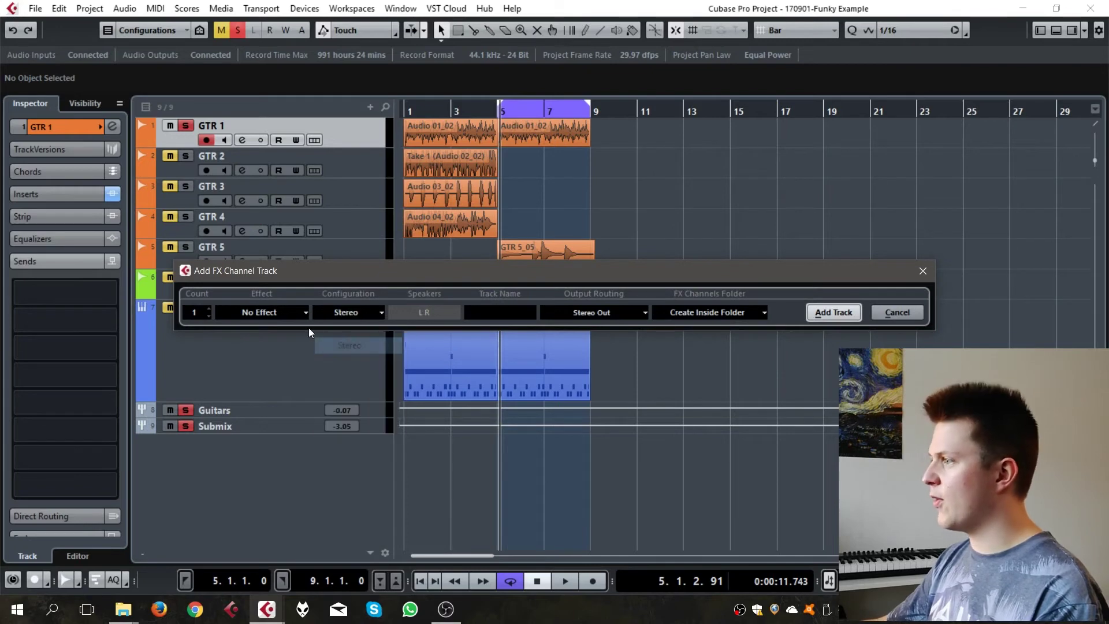
click(285, 313)
click(237, 484)
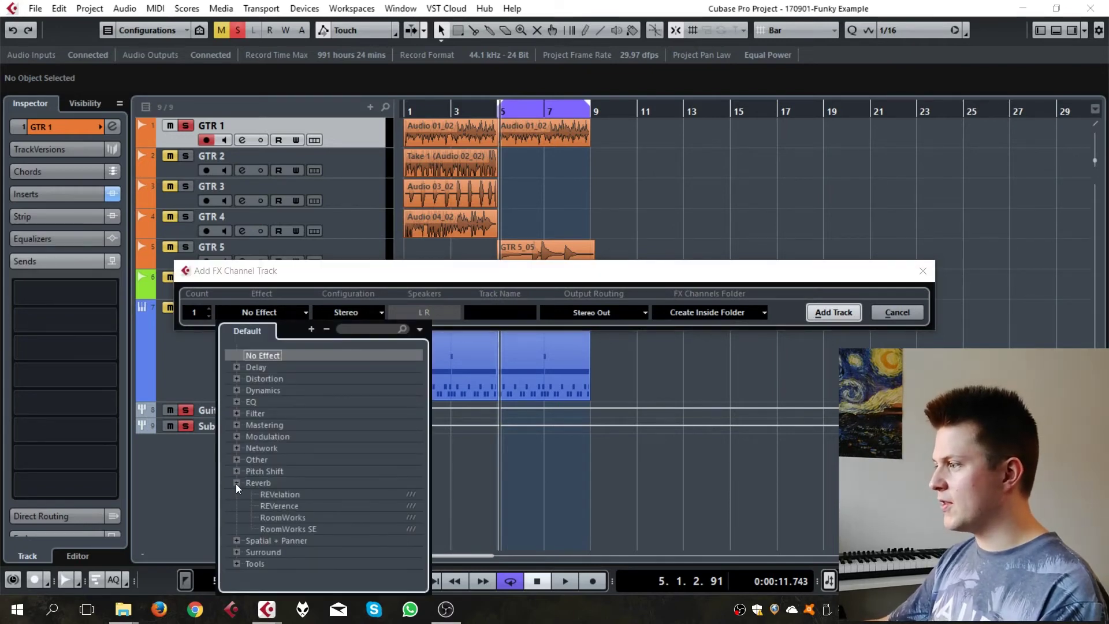
click(267, 492)
click(268, 491)
text(Kaiku)
key(Return)
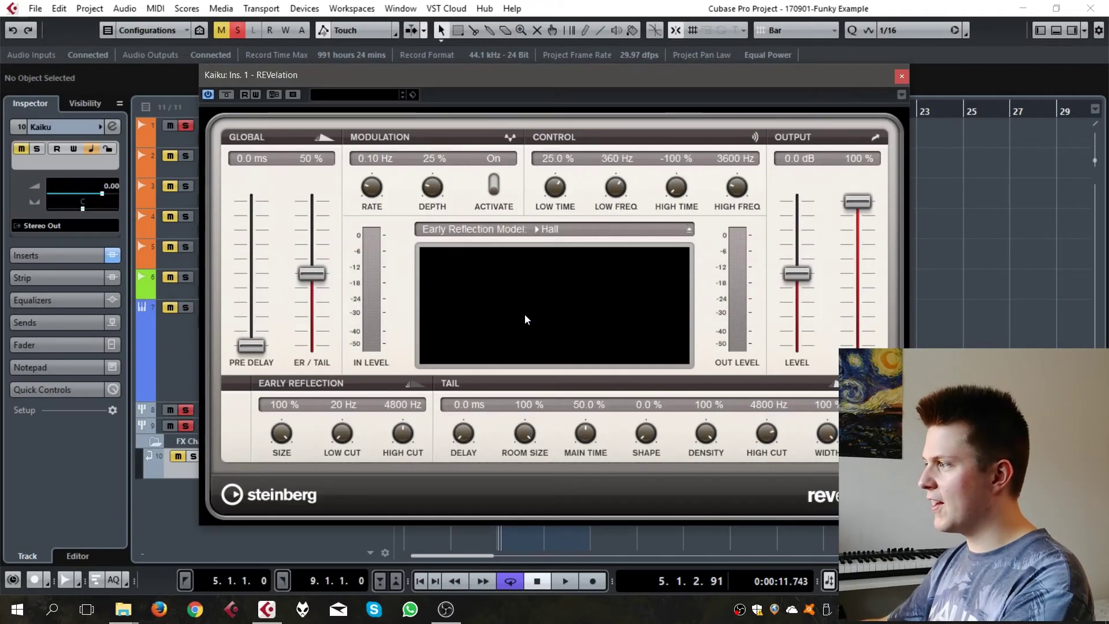
- Load the Large Studio Natural preset into REVelation and close its plug-in window
click(315, 95)
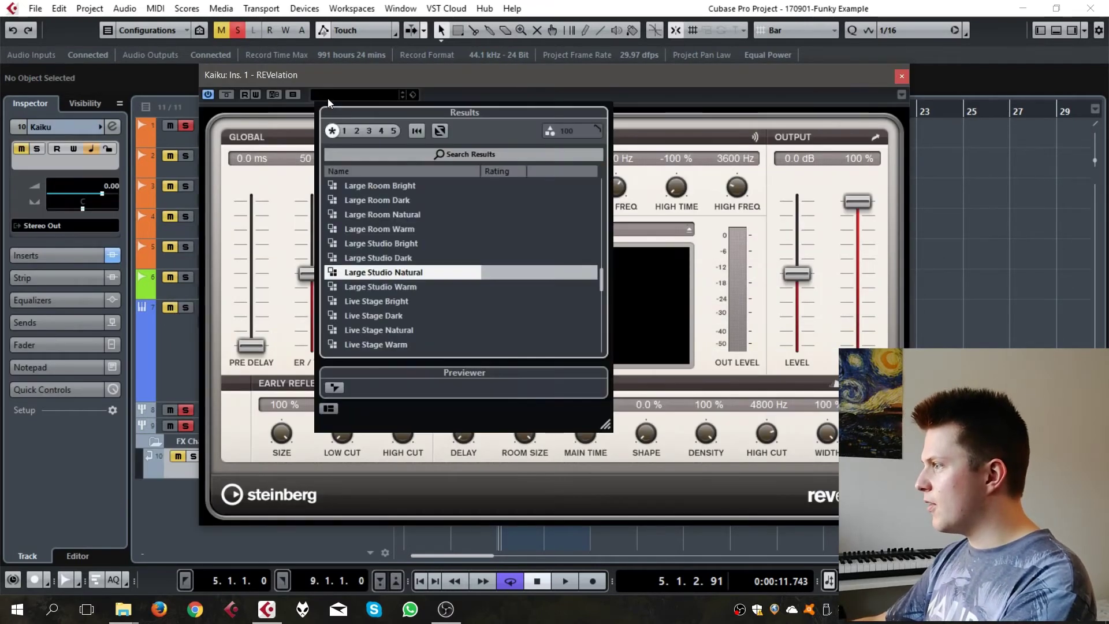
double_click(383, 274)
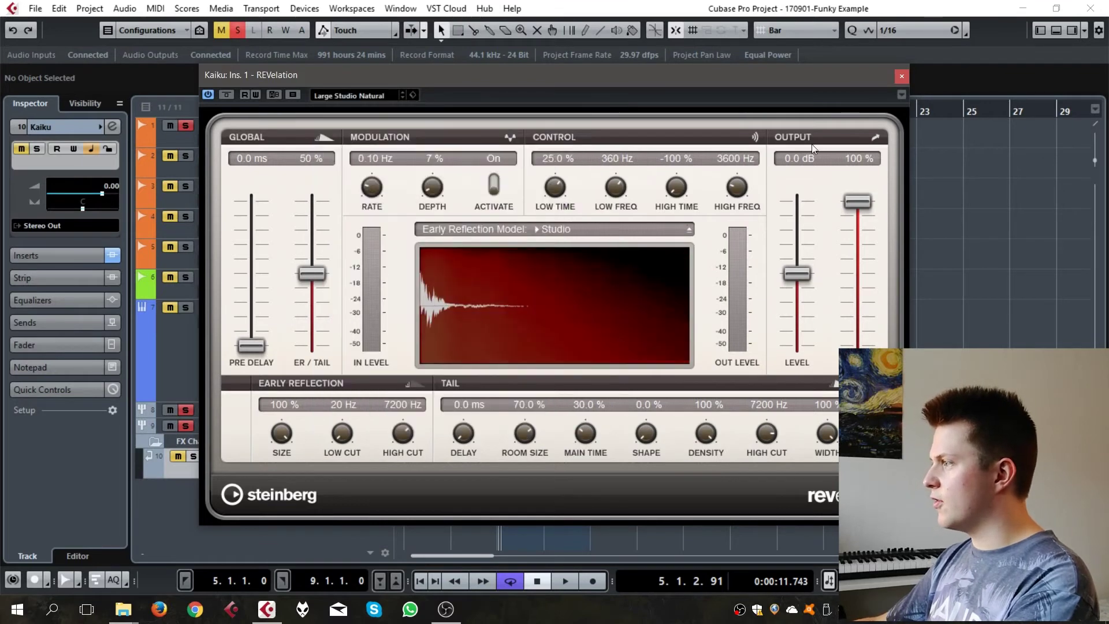
click(901, 75)
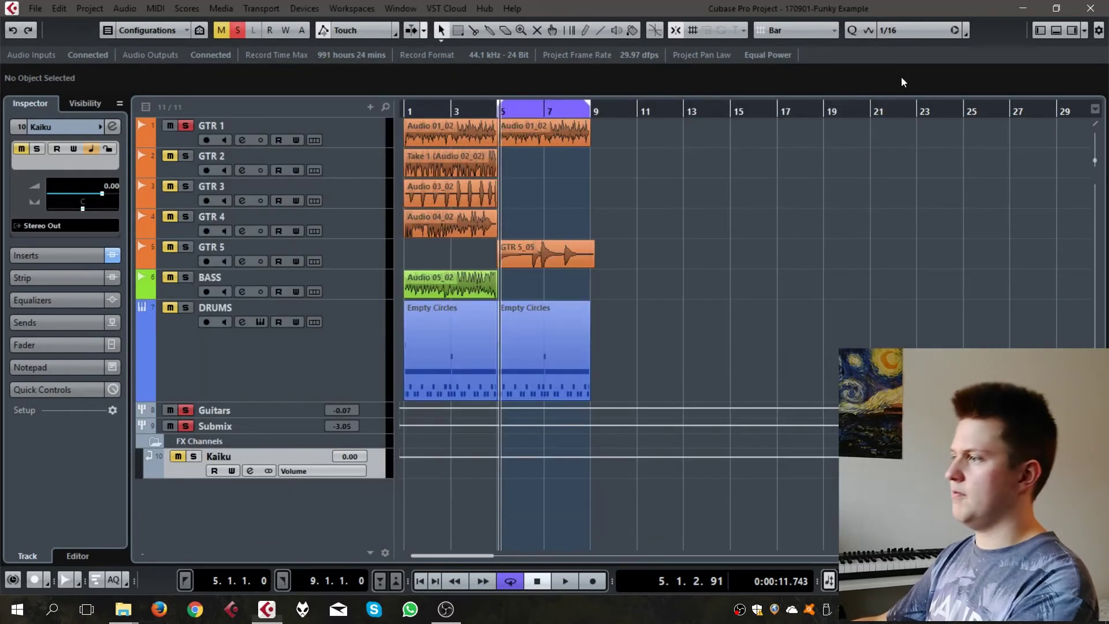
- Unsolo GTR 1, route its first send slot to the Kaiku FX channel and activate the send
click(186, 125)
click(215, 130)
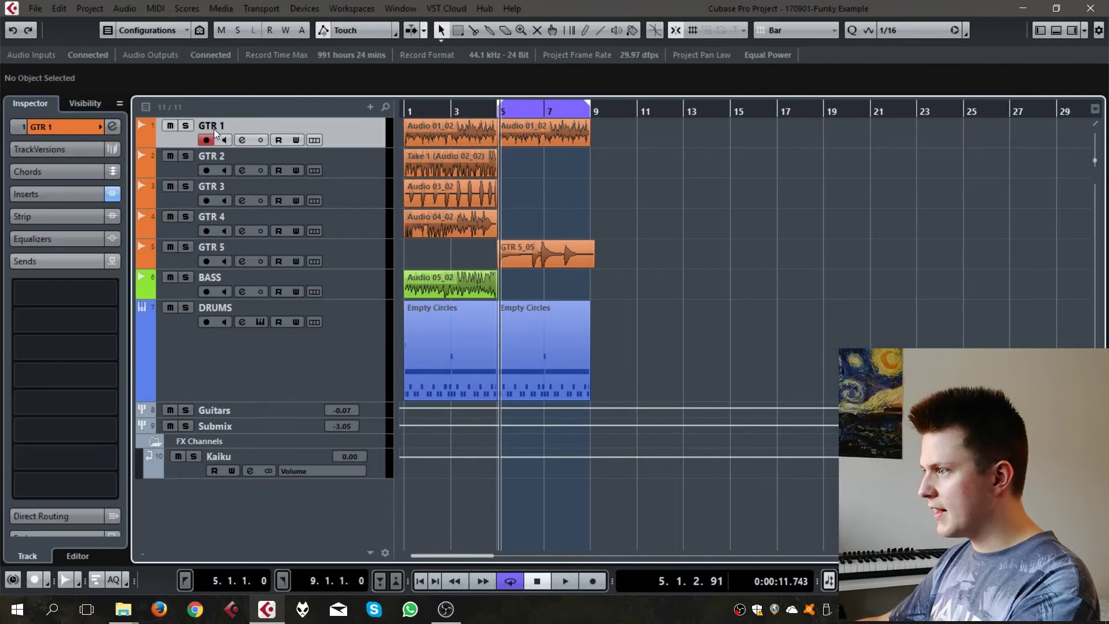
click(29, 295)
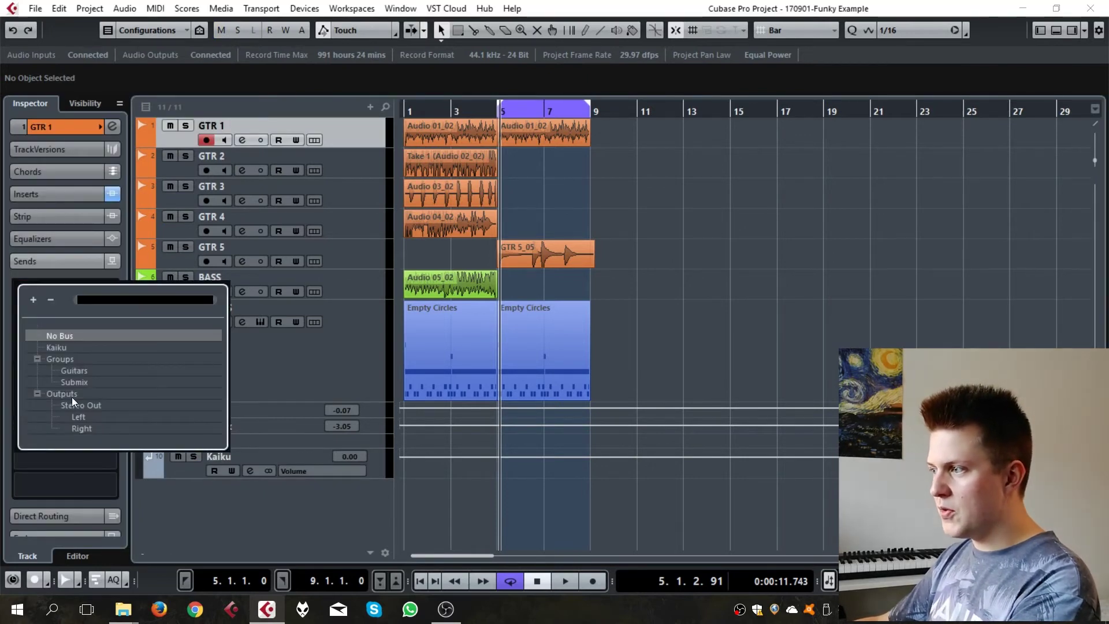
click(60, 348)
click(20, 285)
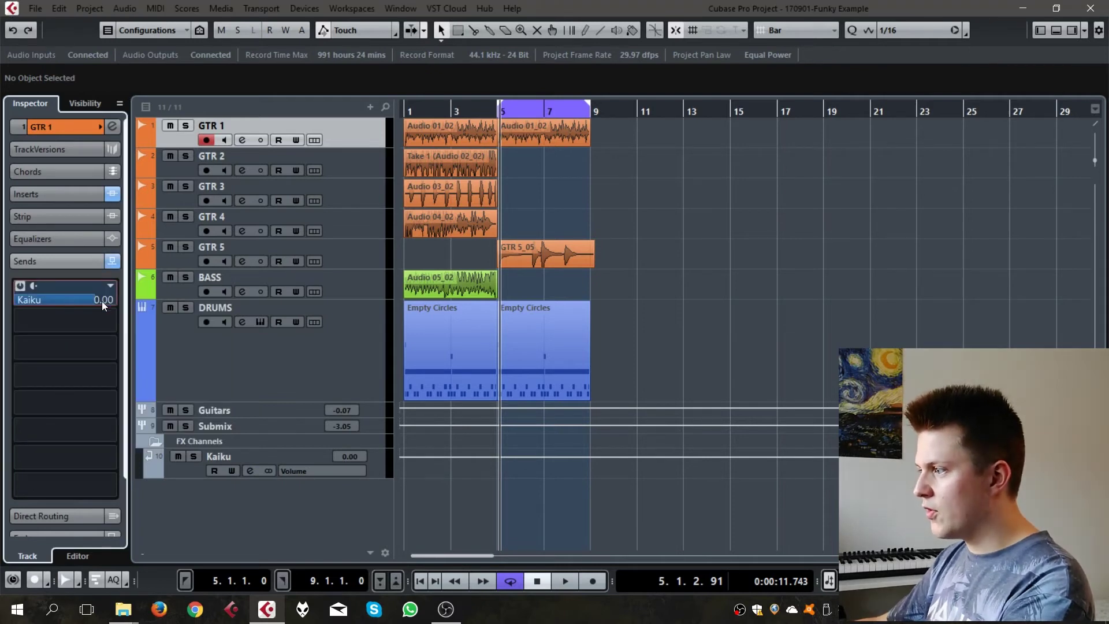
- Solo GTR 1, start playback and adjust its Kaiku send level to -6.68 dB
click(186, 127)
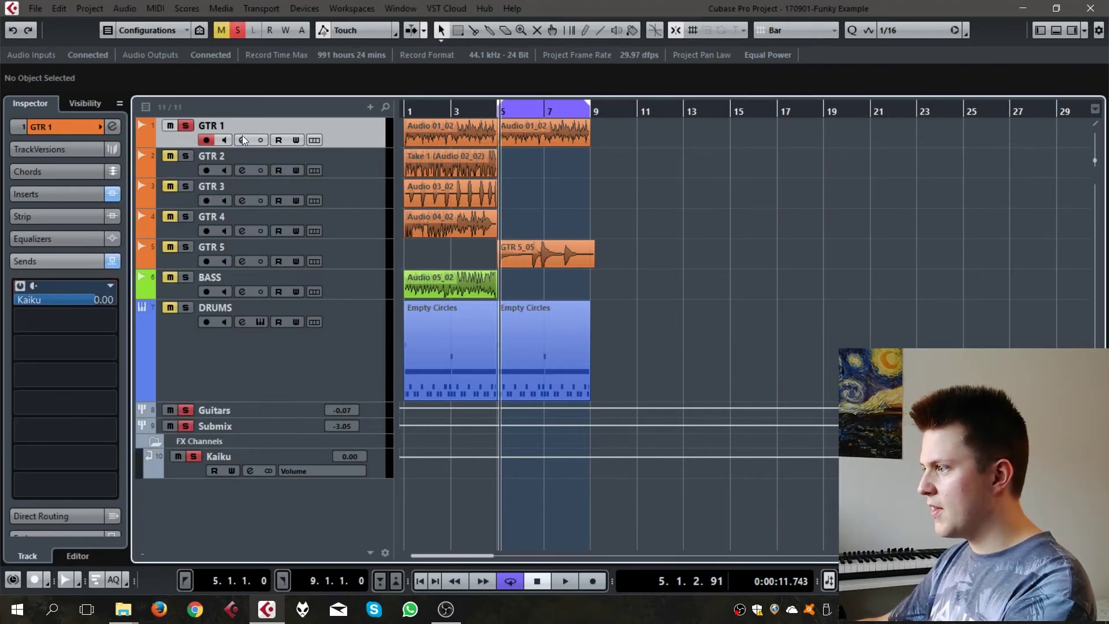
key(space)
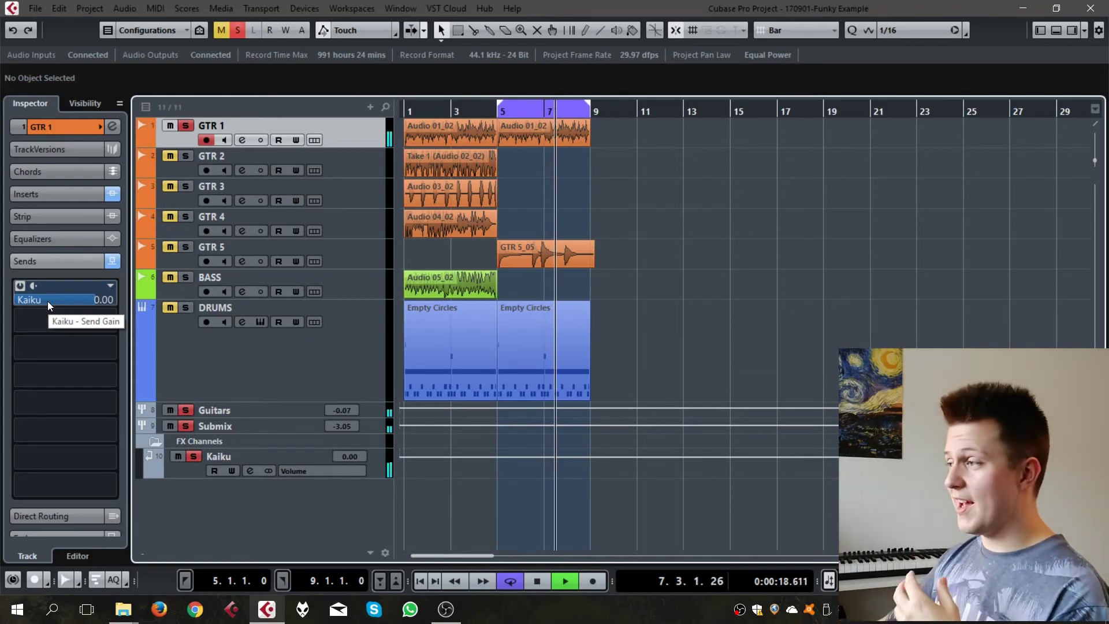
scroll(49, 296, down, 5)
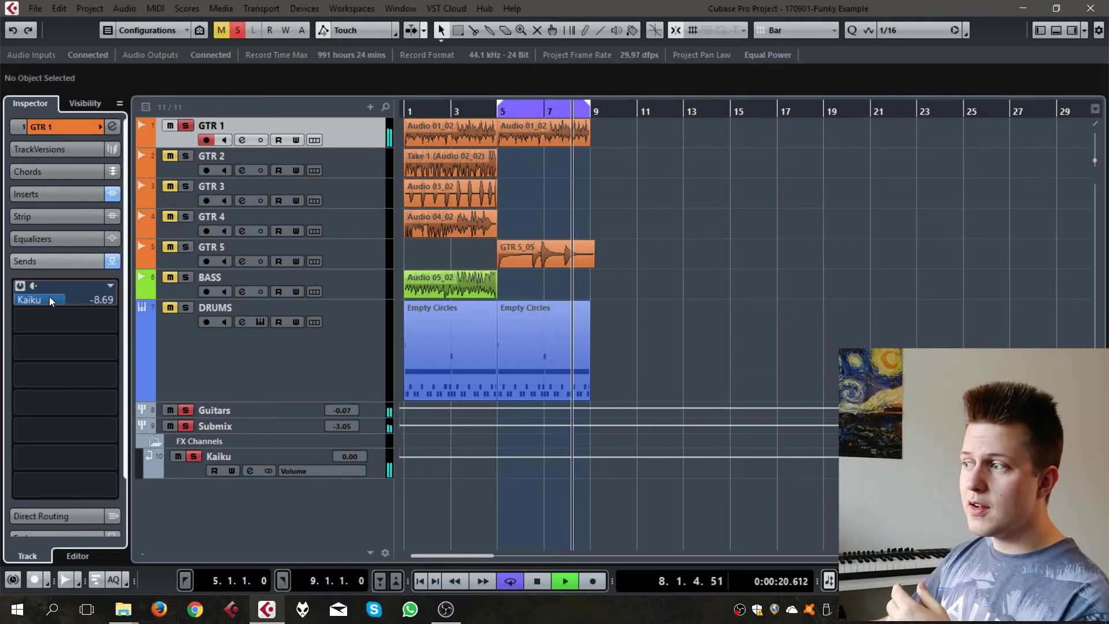
scroll(49, 296, up, 5)
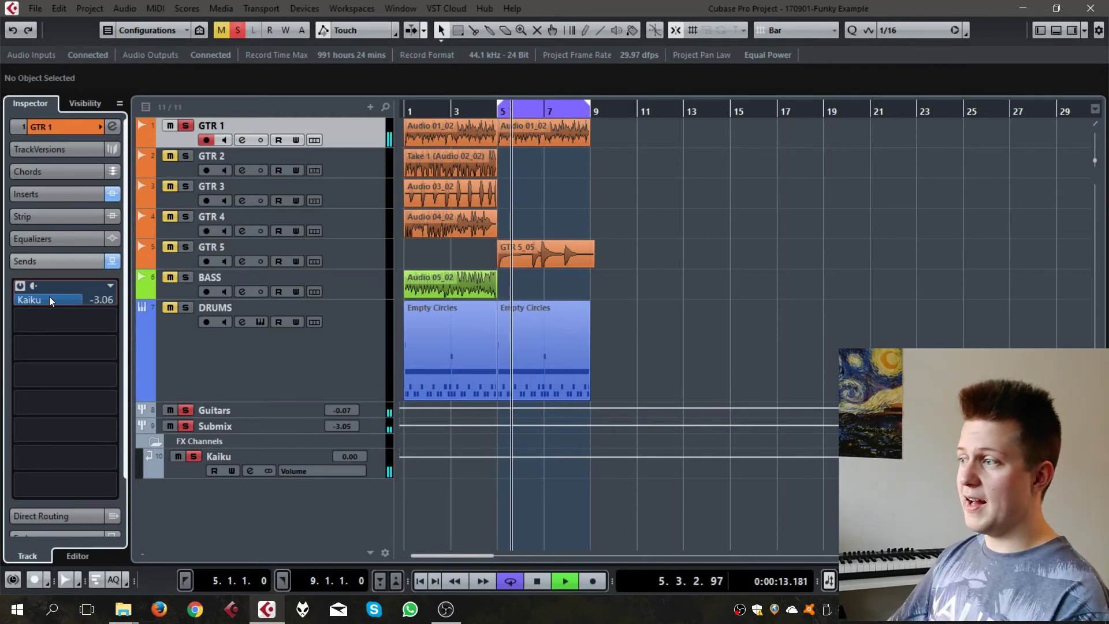
scroll(49, 296, down, 2)
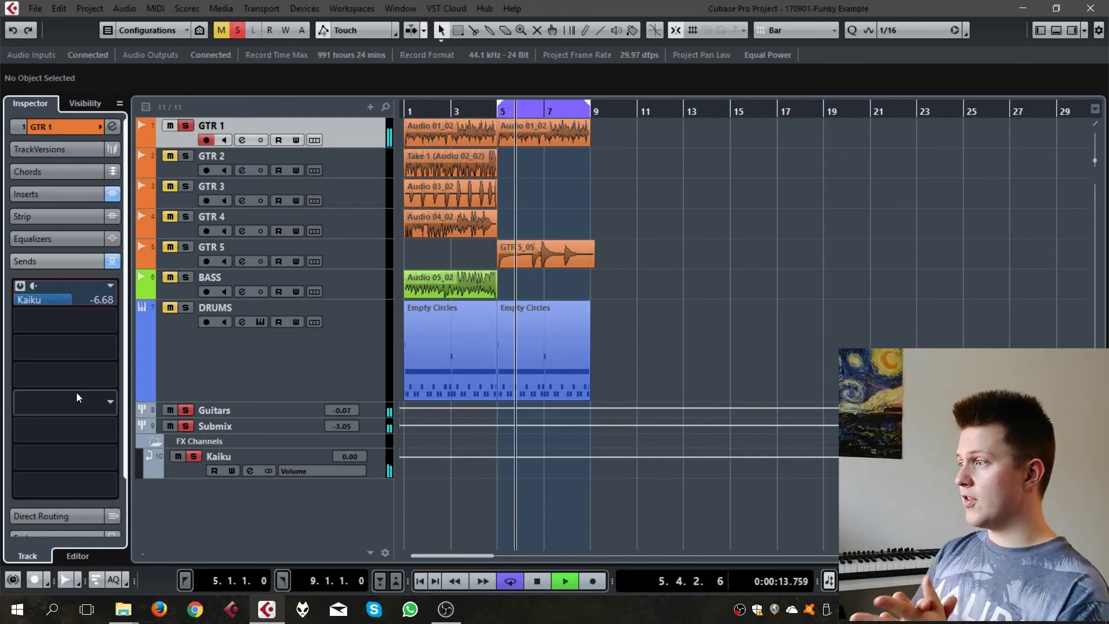
- Lower GTR 1's channel volume to -4.00 dB and raise it again during playback
click(77, 123)
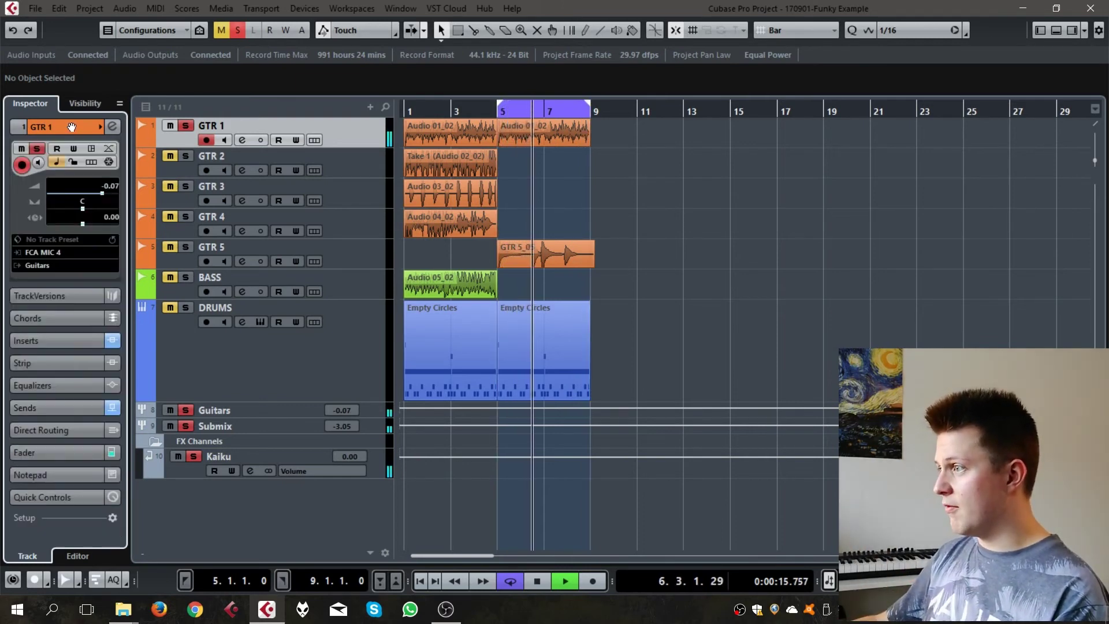
mouse_move(85, 196)
mouse_down()
mouse_move(75, 195)
mouse_move(98, 197)
mouse_move(88, 200)
mouse_up()
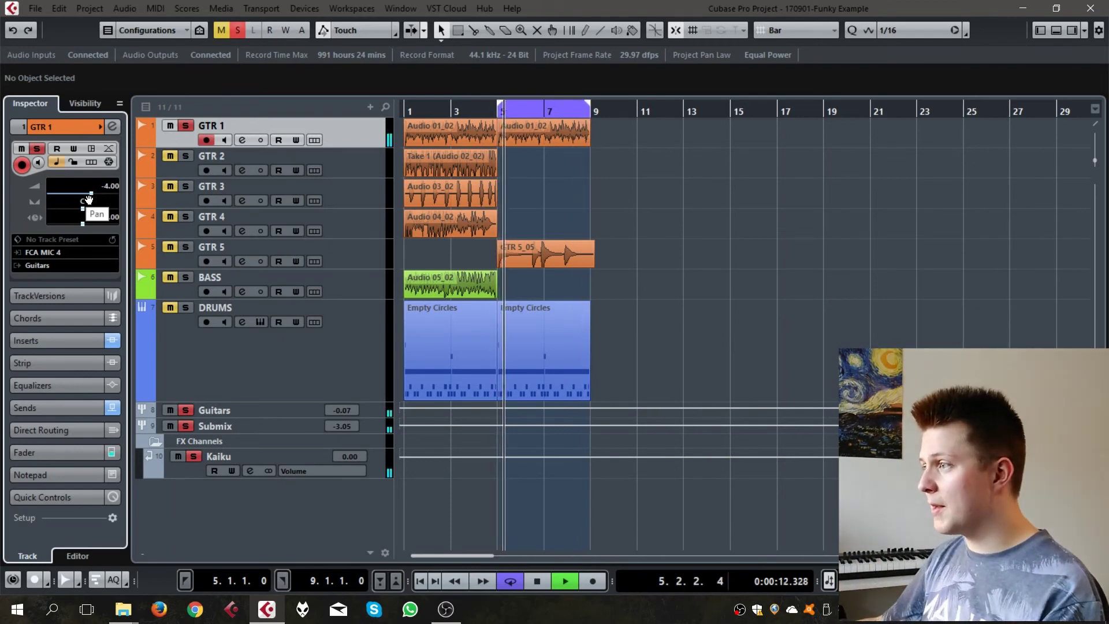
drag(91, 196, 97, 194)
- Switch GTR 1's Kaiku send to pre-fader and raise its level to about -0.41 dB
click(51, 340)
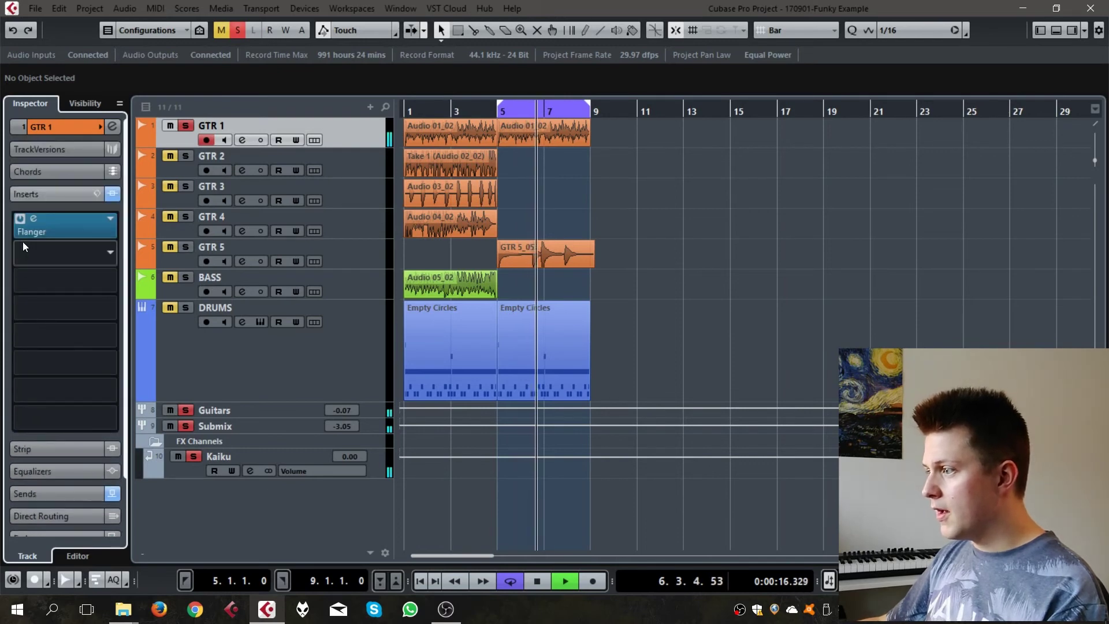
click(43, 486)
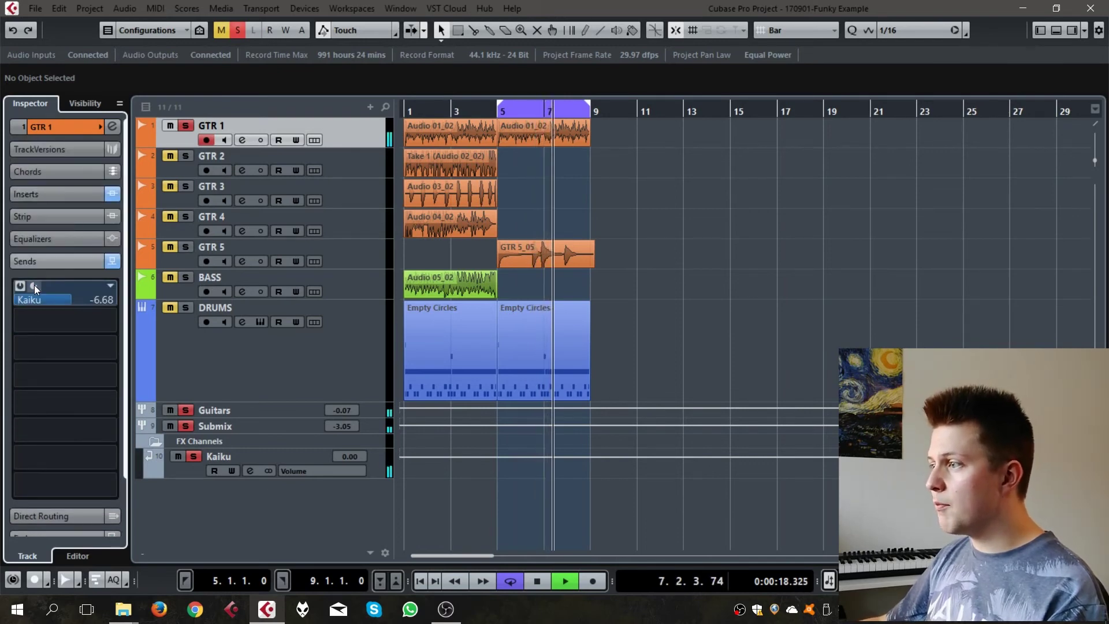
mouse_move(36, 299)
mouse_down()
mouse_move(43, 314)
mouse_move(53, 297)
mouse_up()
scroll(53, 298, up, 4)
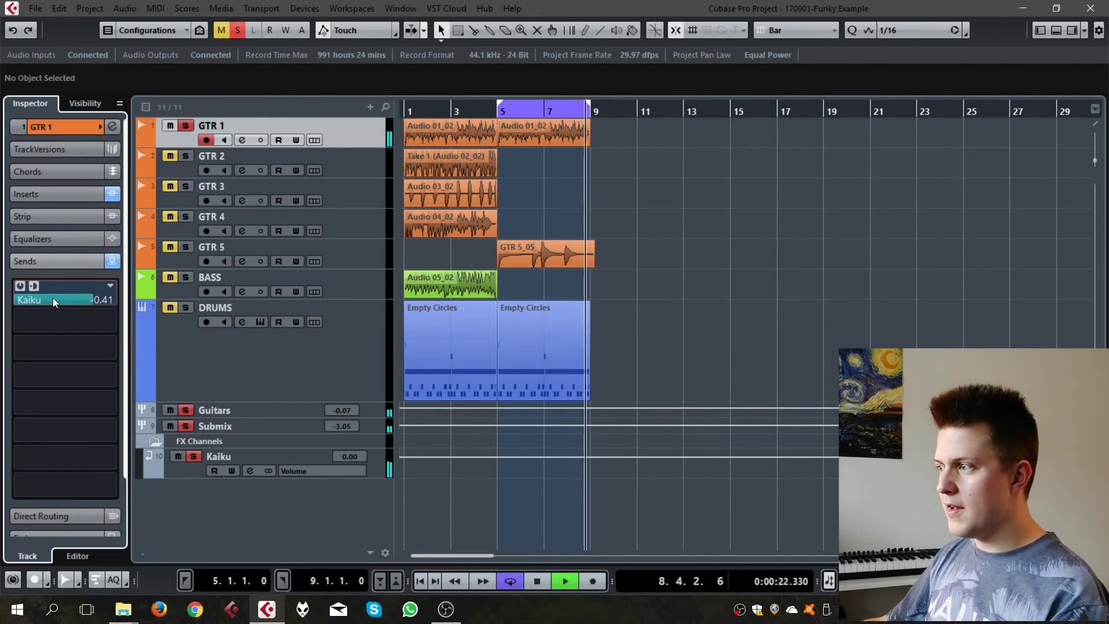
- Pull GTR 1's channel volume all the way down to -∞ while it plays, and stop playback
click(49, 130)
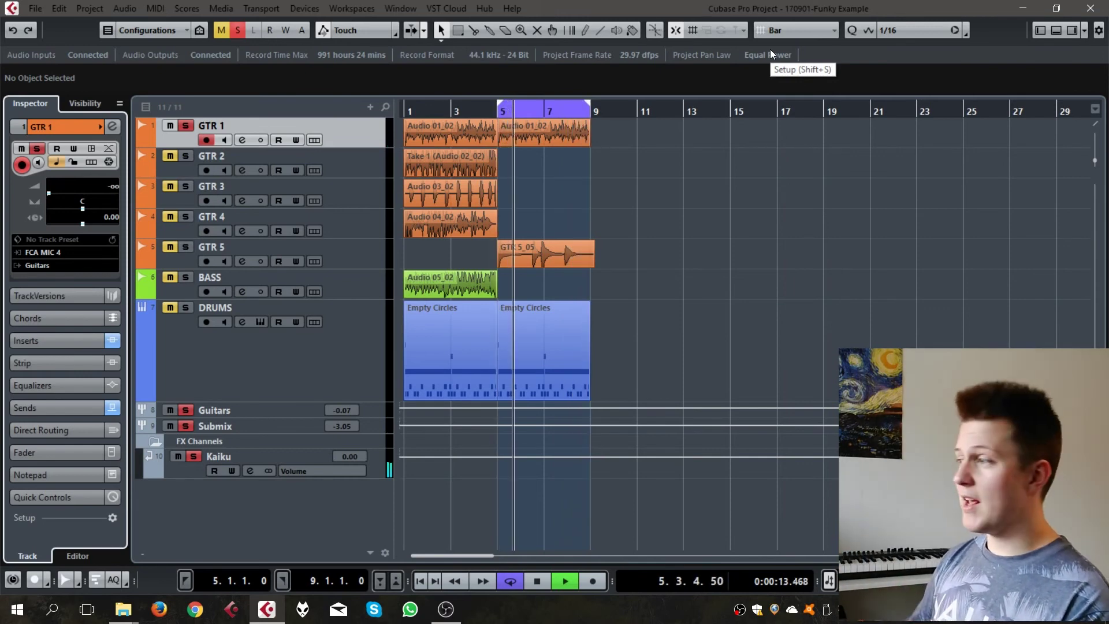
key(space)
- Write a note beginning with "Soitettu" in GTR 1's Notepad
click(43, 473)
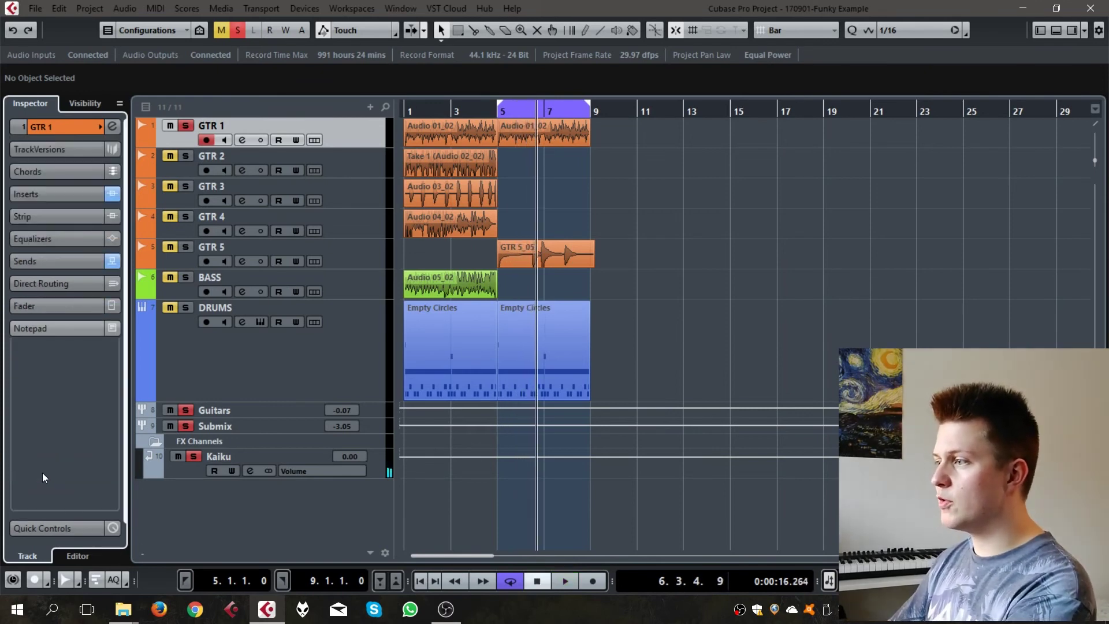
click(40, 382)
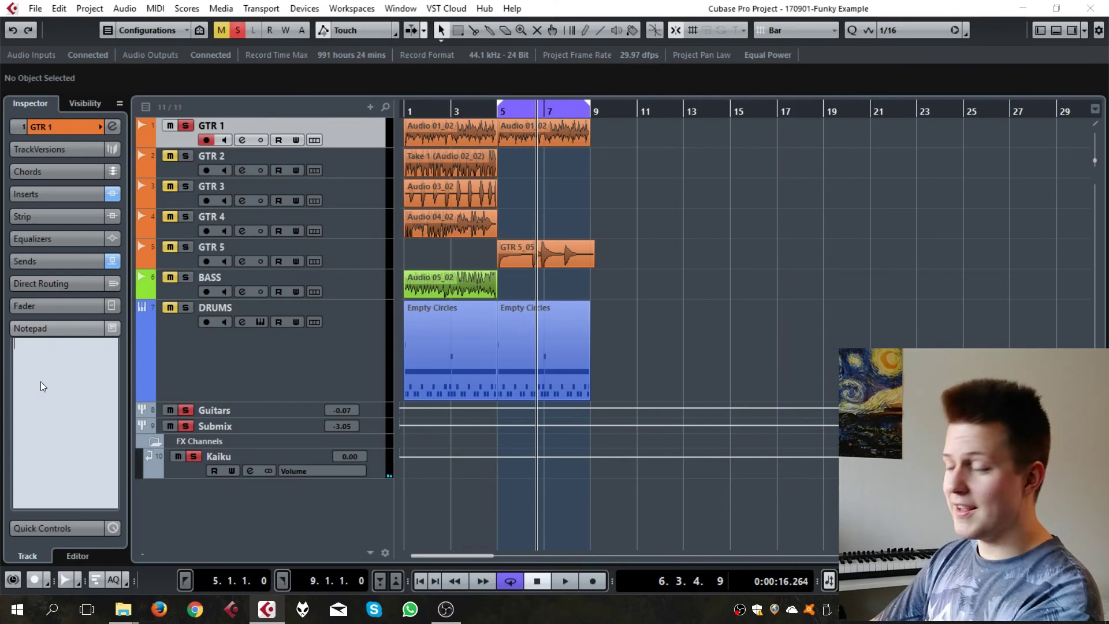
text(Soitettu)
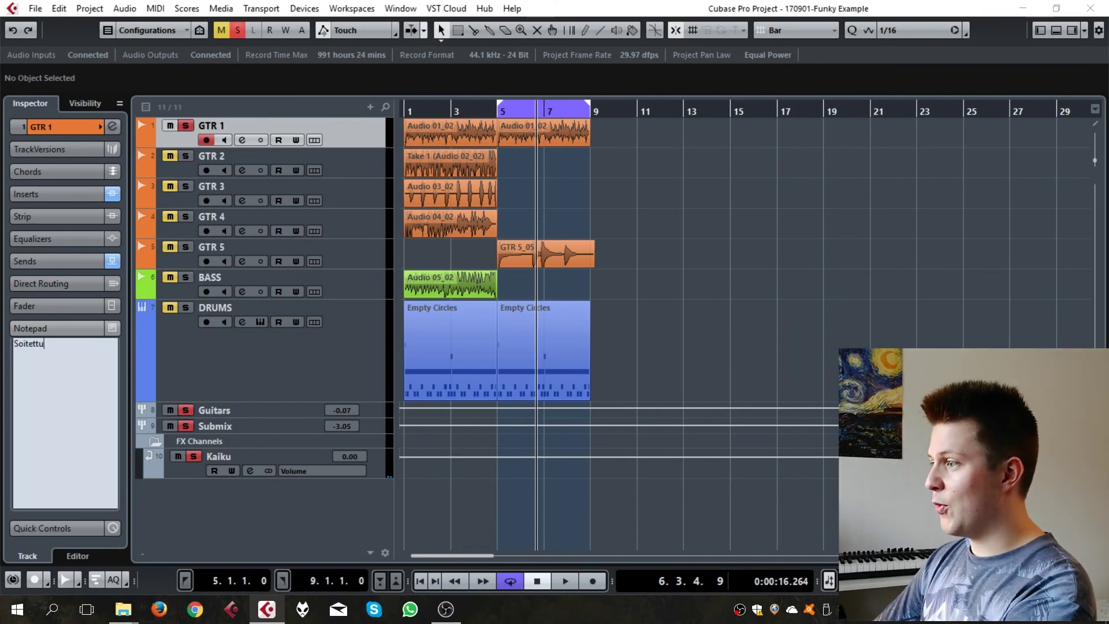